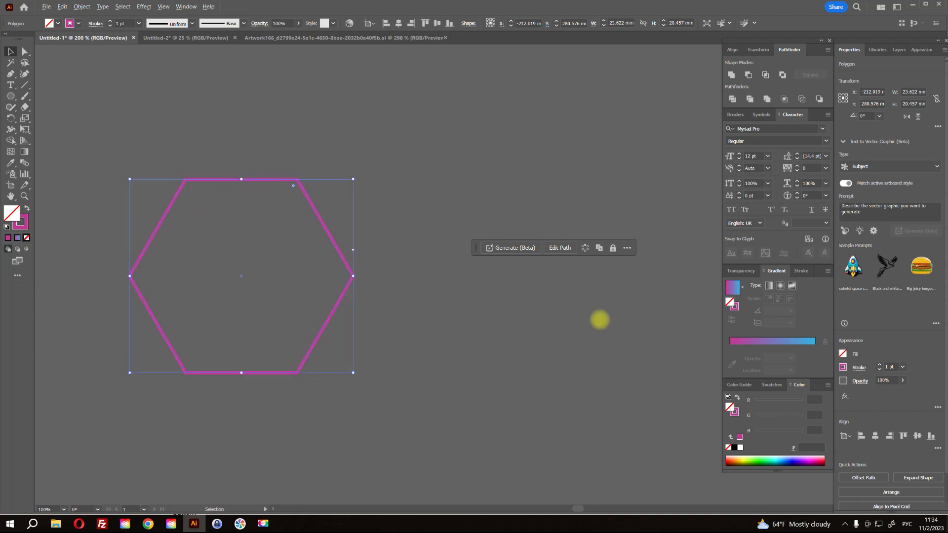
- Make the hexagon's stroke white and reduce its weight to 0.25 pt
{"action": "left_click", "coordinate": [21, 222]}
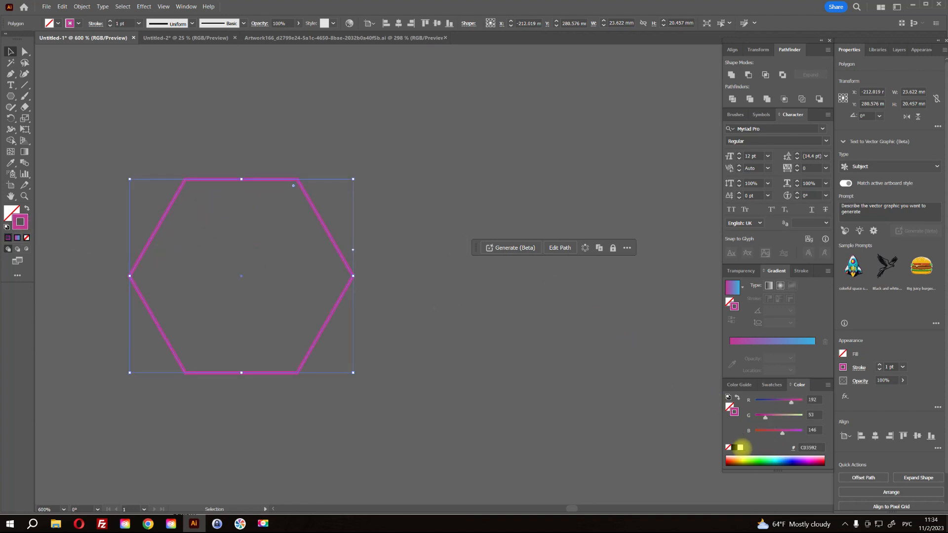
{"action": "left_click", "coordinate": [740, 447]}
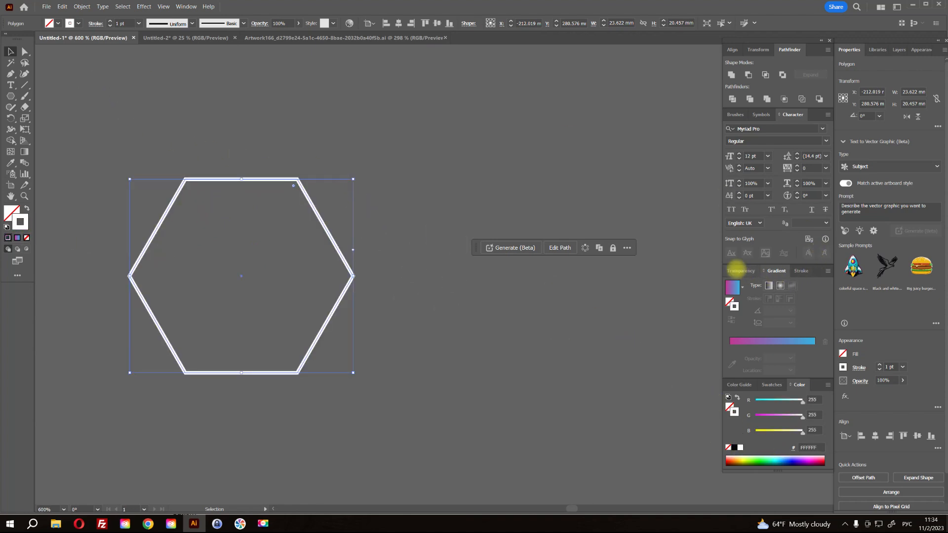
{"action": "left_click", "coordinate": [738, 271]}
{"action": "left_click", "coordinate": [800, 271]}
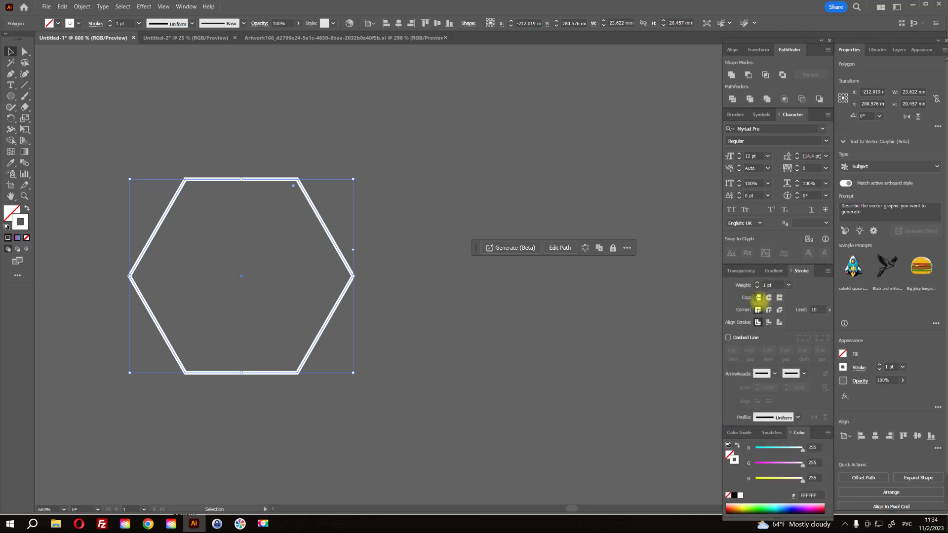
{"action": "left_click", "coordinate": [756, 286]}
{"action": "left_click", "coordinate": [757, 286]}
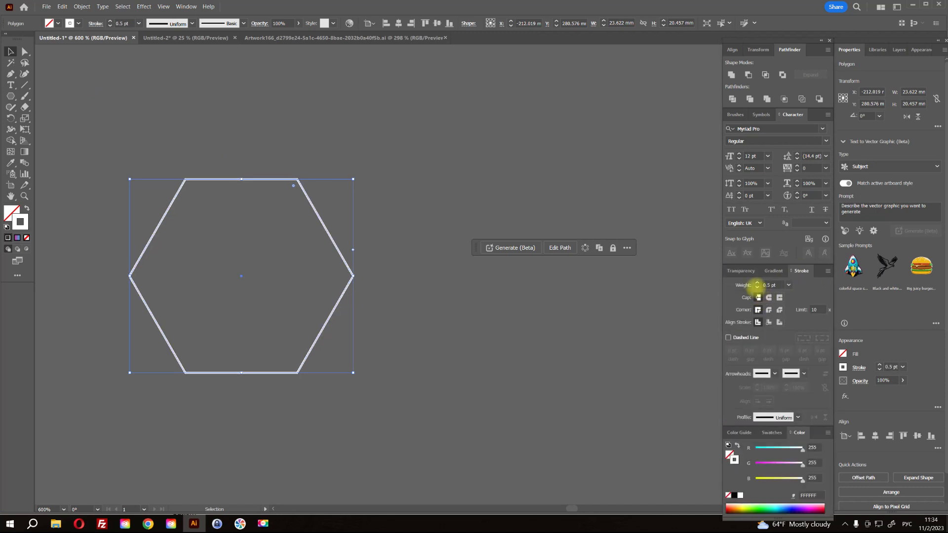
{"action": "left_click", "coordinate": [757, 286]}
- Copy the hexagon so the copy's upper-left corner snaps onto the original's right corner, and check the shared edge in outline view
{"action": "left_click", "coordinate": [24, 52]}
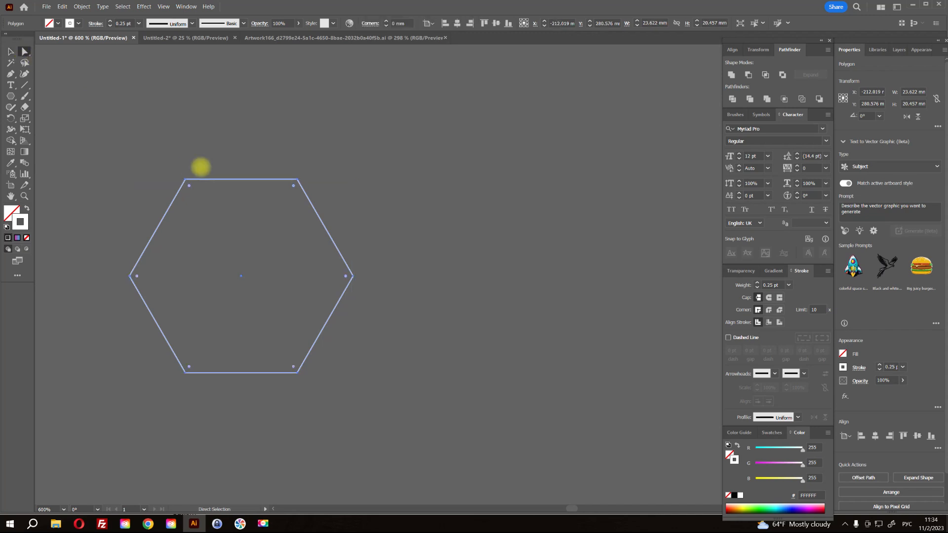
{"action": "left_click_drag", "start_coordinate": [185, 179], "coordinate": [353, 275]}
{"action": "scroll", "coordinate": [354, 276], "scroll_direction": "up", "scroll_amount": 6, "text": "alt"}
{"action": "key", "text": "ctrl+y"}
{"action": "key", "text": "ctrl+y"}
{"action": "scroll", "coordinate": [359, 239], "scroll_direction": "down", "scroll_amount": 6, "text": "alt"}
- Select both hexagons, copy the pair to snap beside the original, and repeat the duplication to build a long horizontal row
{"action": "left_click", "coordinate": [10, 51]}
{"action": "left_click", "coordinate": [296, 327]}
{"action": "scroll", "coordinate": [370, 274], "scroll_direction": "up", "scroll_amount": 1, "text": "alt"}
{"action": "left_click_drag", "start_coordinate": [297, 332], "coordinate": [312, 291]}
{"action": "scroll", "coordinate": [249, 318], "scroll_direction": "up", "scroll_amount": 1, "text": "alt"}
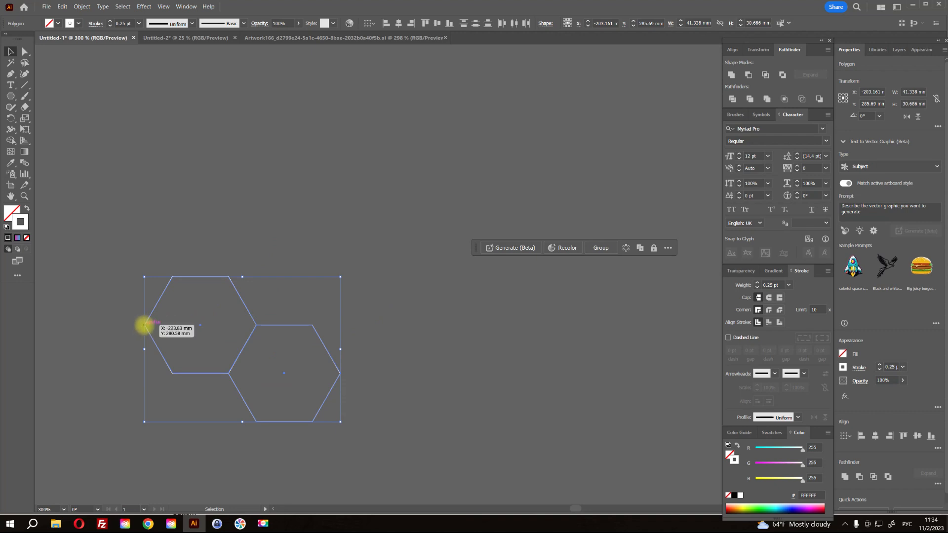
{"action": "left_click_drag", "start_coordinate": [144, 324], "coordinate": [311, 326]}
{"action": "scroll", "coordinate": [329, 332], "scroll_direction": "down", "scroll_amount": 2}
{"action": "key", "text": "ctrl+d"}
{"action": "scroll", "coordinate": [415, 267], "scroll_direction": "down", "scroll_amount": 1}
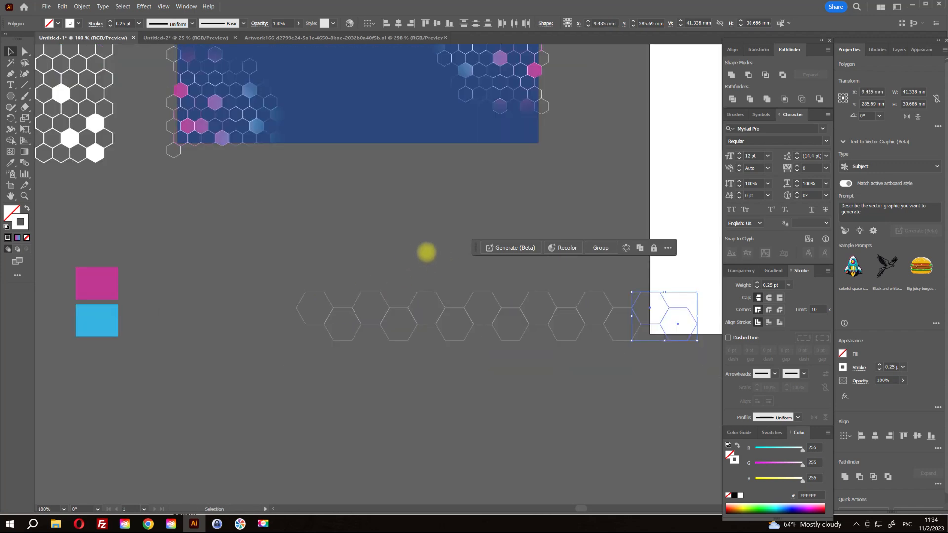
- Select the whole hexagon row and scale it down proportionally to about 120 mm wide
{"action": "left_click_drag", "start_coordinate": [426, 252], "coordinate": [286, 264]}
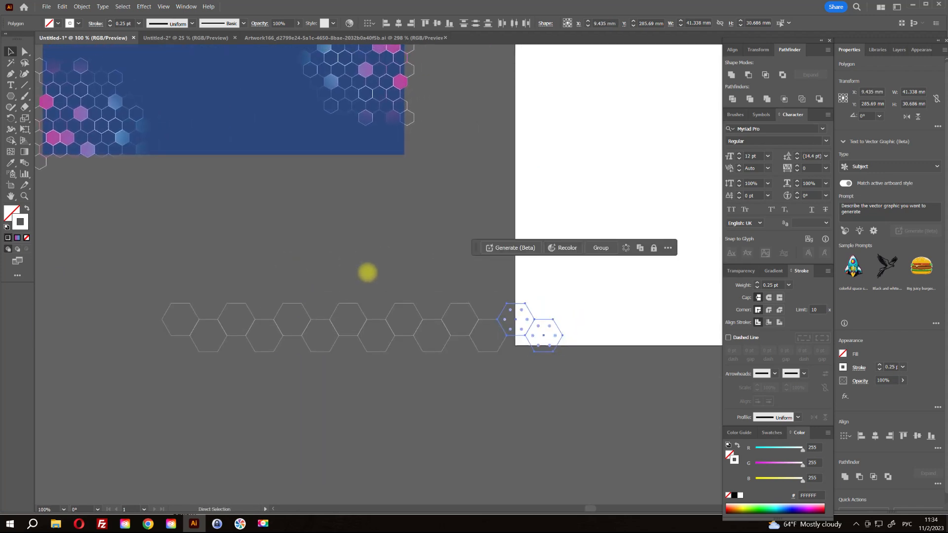
{"action": "left_click_drag", "start_coordinate": [583, 405], "coordinate": [636, 395]}
{"action": "left_click_drag", "start_coordinate": [619, 328], "coordinate": [352, 328]}
{"action": "scroll", "coordinate": [201, 323], "scroll_direction": "up", "scroll_amount": 6}
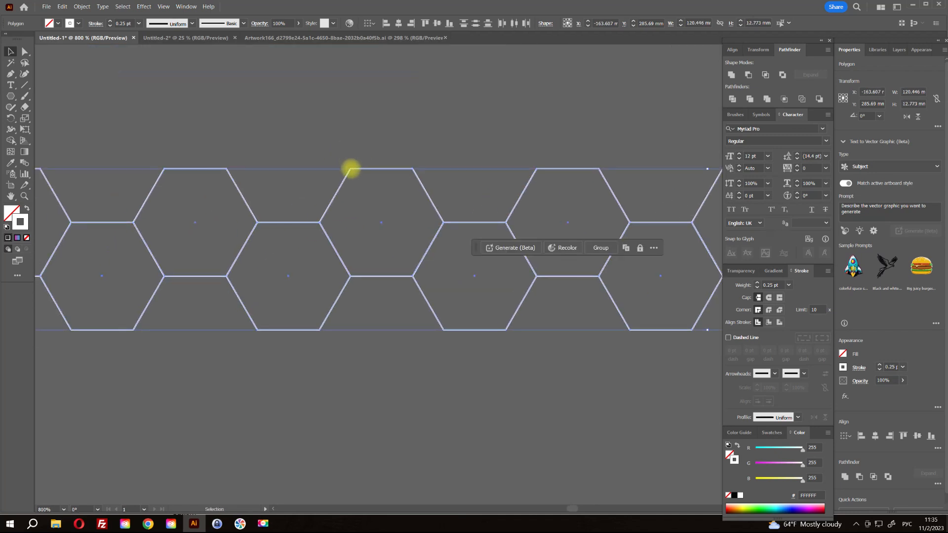
- Copy the hexagon row straight down so it snaps against the first row's lower edge, and check the joint in outline view
{"action": "left_click_drag", "start_coordinate": [351, 169], "coordinate": [350, 275]}
{"action": "scroll", "coordinate": [349, 276], "scroll_direction": "up", "scroll_amount": 6}
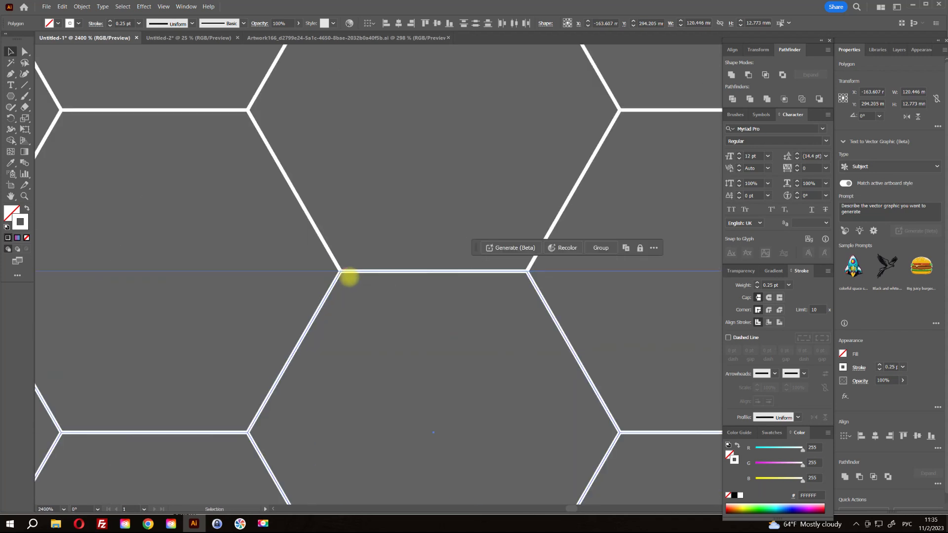
{"action": "key", "text": "ctrl+y"}
{"action": "key", "text": "ctrl+y"}
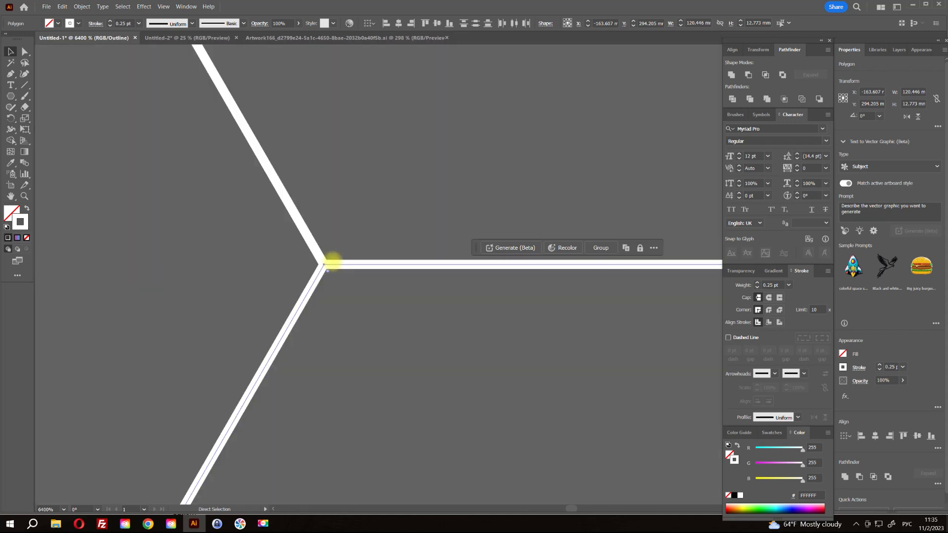
{"action": "scroll", "coordinate": [338, 284], "scroll_direction": "down", "scroll_amount": 9}
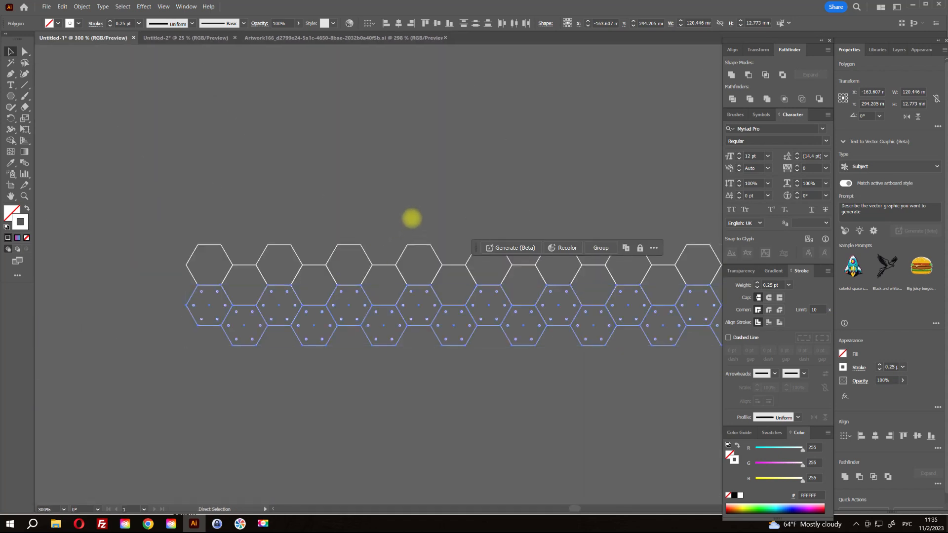
- Repeat the downward row duplication six more times to complete the honeycomb grid, and deselect it
{"action": "key", "text": "ctrl+d"}
{"action": "key", "text": "ctrl+d"}
{"action": "key", "text": "ctrl+d"}
{"action": "key", "text": "ctrl+d"}
{"action": "key", "text": "ctrl+d"}
{"action": "key", "text": "ctrl+d"}
{"action": "left_click_drag", "start_coordinate": [451, 170], "coordinate": [346, 105]}
{"action": "scroll", "coordinate": [383, 152], "scroll_direction": "down", "scroll_amount": 3}
{"action": "left_click", "coordinate": [393, 132]}
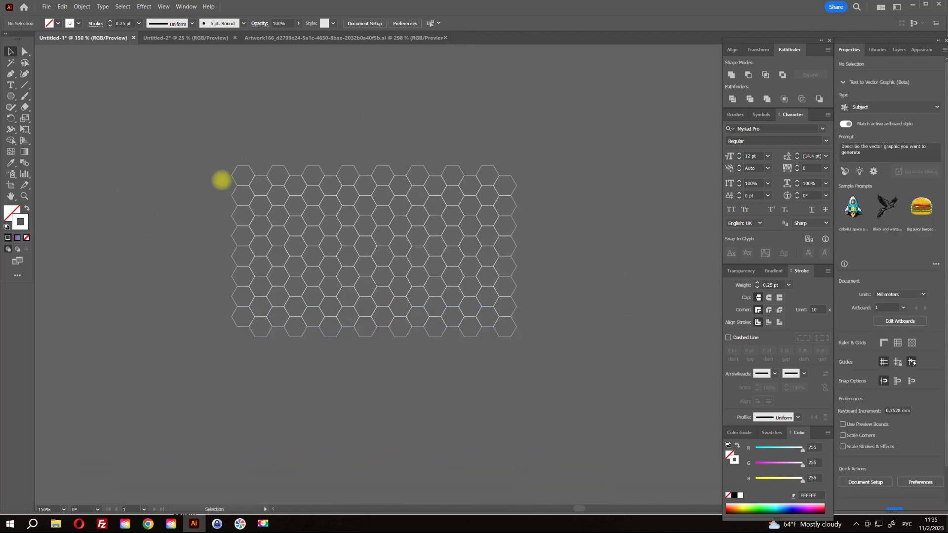
- Select all the hexagons of the grid and group them
{"action": "key", "text": "ctrl+a"}
{"action": "scroll", "coordinate": [432, 219], "scroll_direction": "up", "scroll_amount": 3}
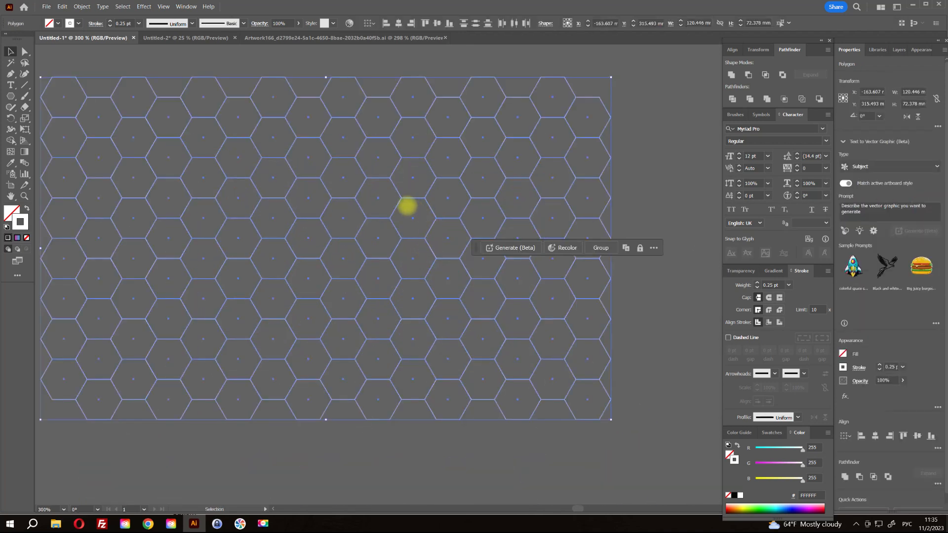
{"action": "right_click", "coordinate": [406, 206]}
{"action": "left_click", "coordinate": [424, 287]}
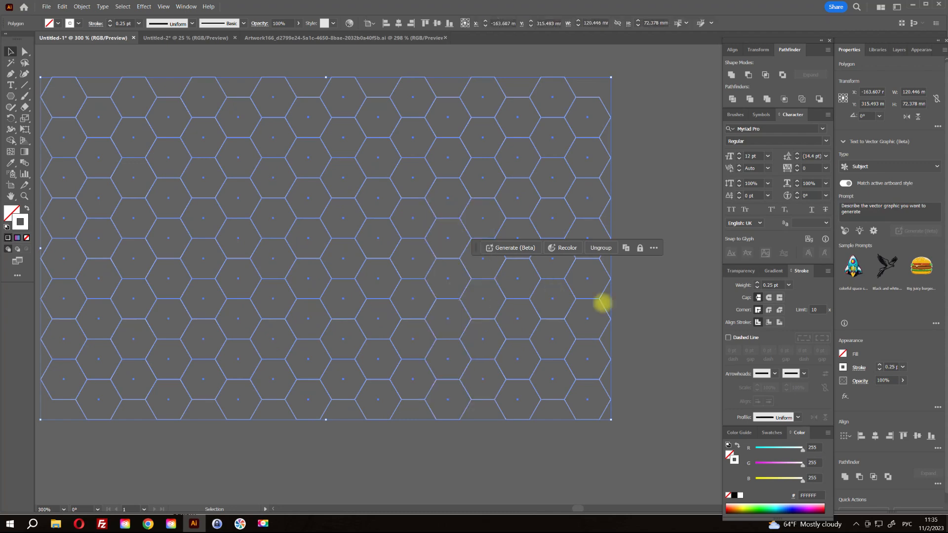
{"action": "left_click", "coordinate": [644, 296]}
{"action": "scroll", "coordinate": [444, 254], "scroll_direction": "down", "scroll_amount": 3}
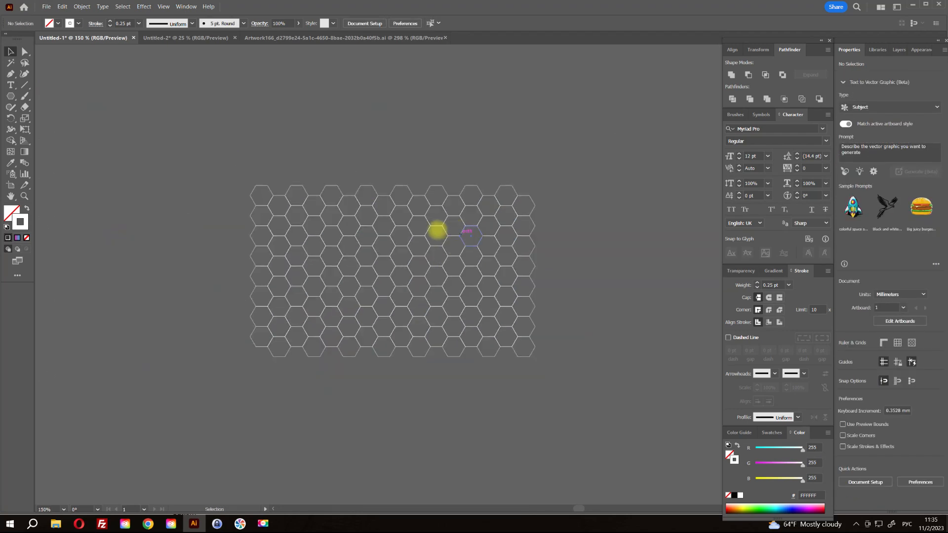
- Turn an in-place copy of the hexagon group into solid white shapes without stroke, and enter isolation mode on it
{"action": "left_click", "coordinate": [438, 226]}
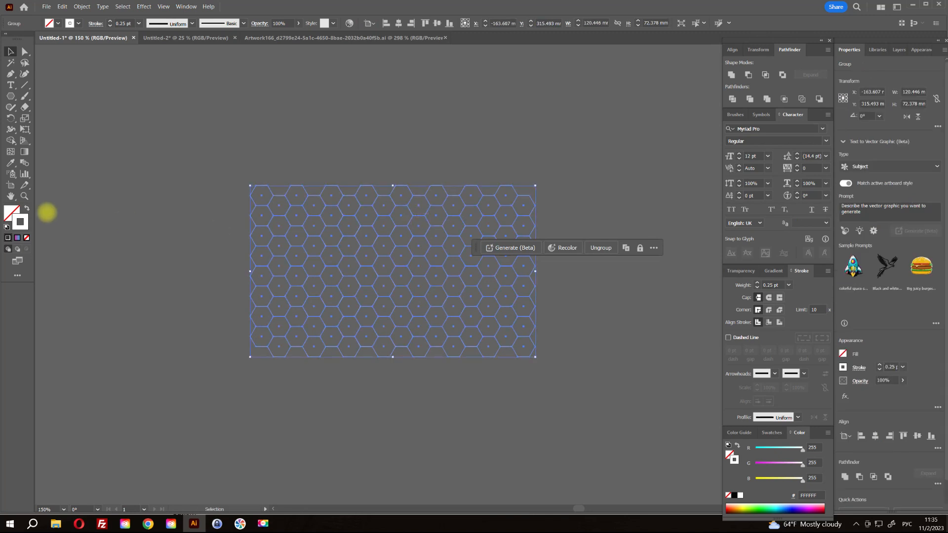
{"action": "left_click", "coordinate": [27, 208]}
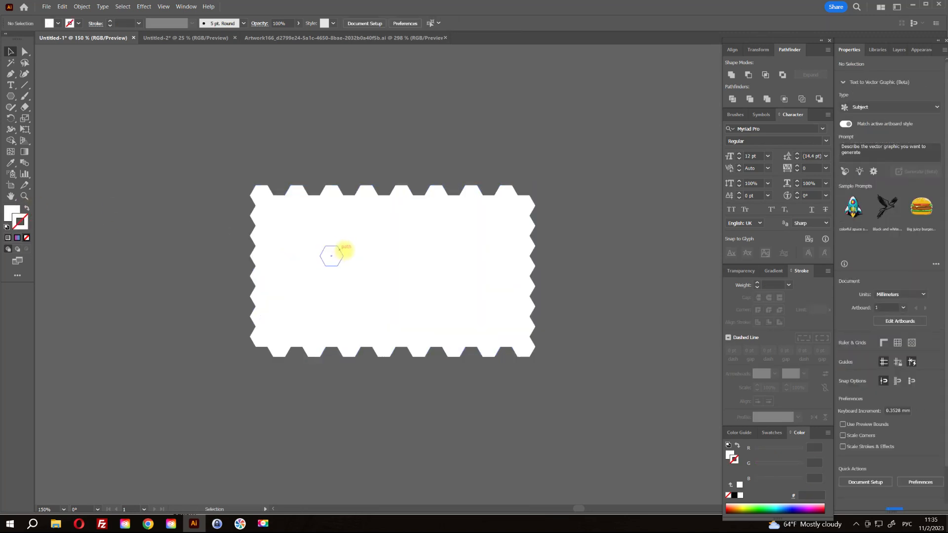
{"action": "double_click", "coordinate": [349, 246]}
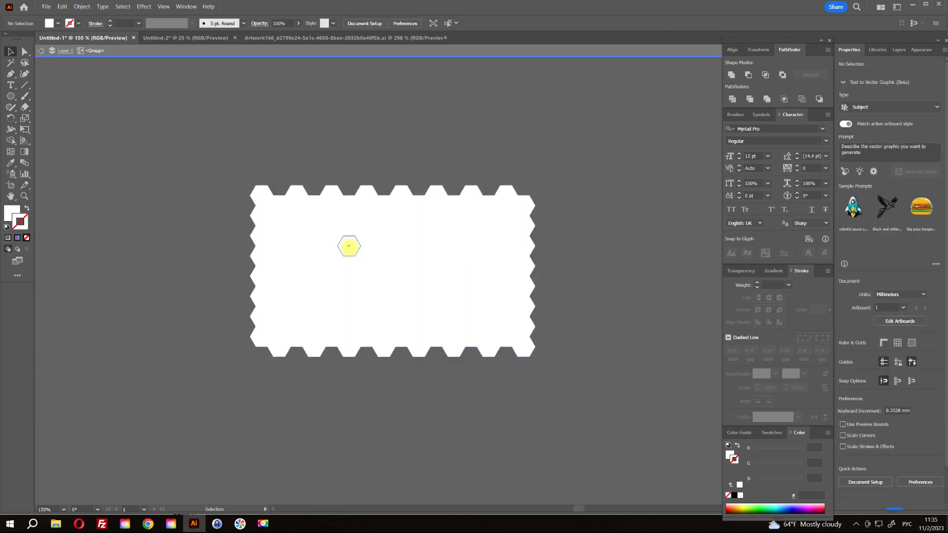
- Delete most of the solid white hexagons from the copied group, keeping only twelve scattered across the grid
{"action": "left_click_drag", "start_coordinate": [349, 245], "coordinate": [383, 266]}
{"action": "left_click", "coordinate": [383, 266]}
{"action": "key", "text": "Delete"}
{"action": "left_click", "coordinate": [383, 226]}
{"action": "key", "text": "Delete"}
{"action": "left_click", "coordinate": [400, 236]}
{"action": "key", "text": "Delete"}
{"action": "left_click", "coordinate": [436, 236]}
{"action": "key", "text": "Delete"}
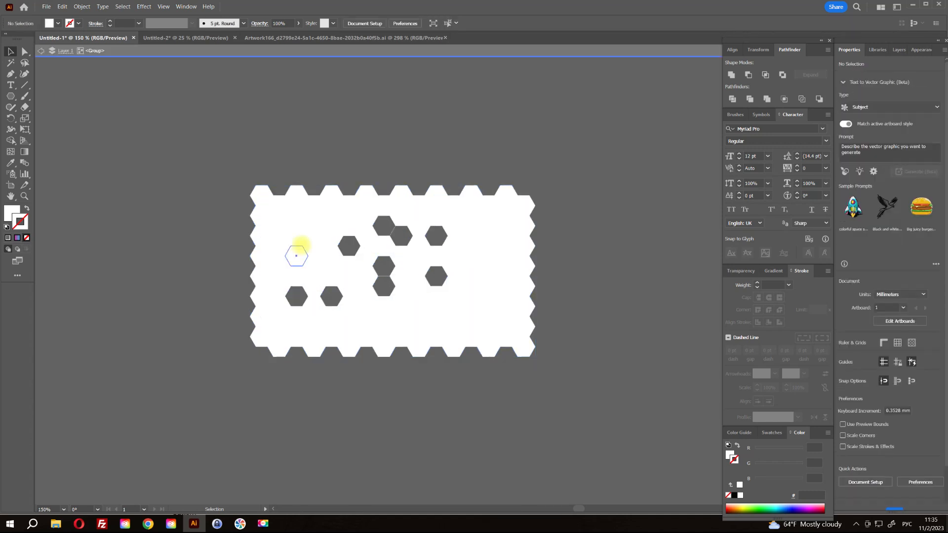
{"action": "left_click_drag", "start_coordinate": [466, 228], "coordinate": [464, 229]}
{"action": "key", "text": "Delete"}
{"action": "left_click", "coordinate": [524, 307]}
{"action": "key", "text": "Delete"}
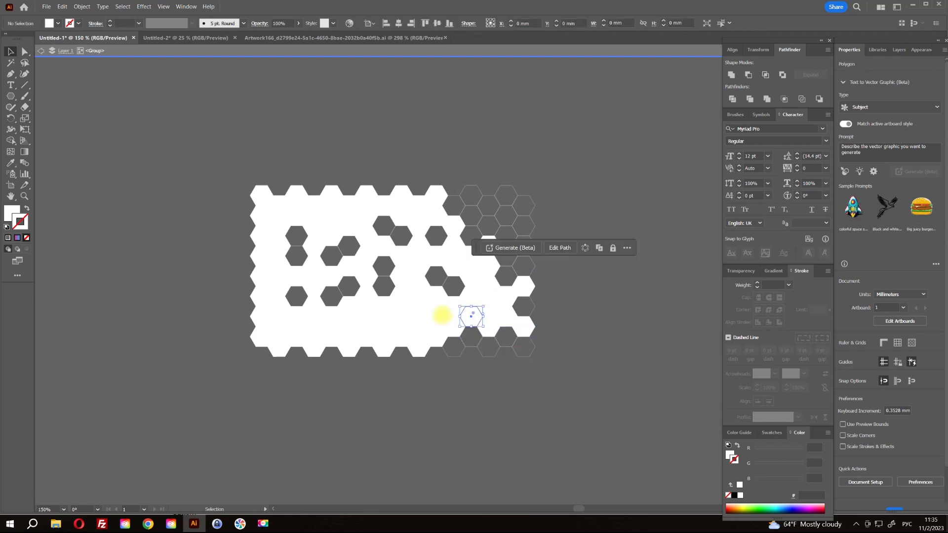
{"action": "left_click", "coordinate": [471, 316]}
{"action": "key", "text": "Delete"}
{"action": "left_click", "coordinate": [489, 286]}
{"action": "key", "text": "Delete"}
{"action": "left_click", "coordinate": [403, 299]}
{"action": "key", "text": "Delete"}
{"action": "left_click_drag", "start_coordinate": [295, 362], "coordinate": [358, 314]}
{"action": "key", "text": "Delete"}
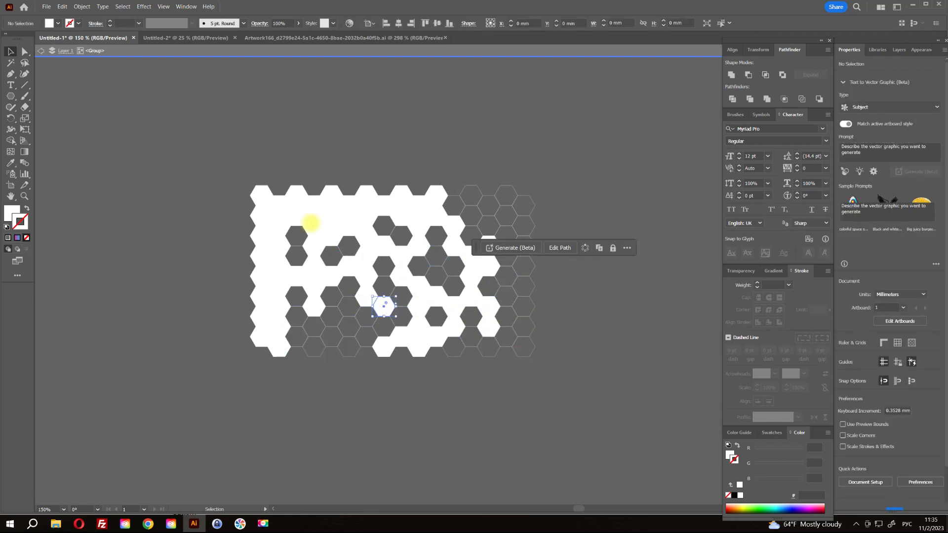
{"action": "left_click", "coordinate": [315, 227]}
{"action": "key", "text": "Delete"}
{"action": "left_click", "coordinate": [349, 201]}
{"action": "left_click_drag", "start_coordinate": [251, 189], "coordinate": [268, 316]}
{"action": "key", "text": "Delete"}
{"action": "left_click", "coordinate": [385, 204]}
{"action": "key", "text": "Delete"}
{"action": "left_click", "coordinate": [419, 205]}
{"action": "key", "text": "Delete"}
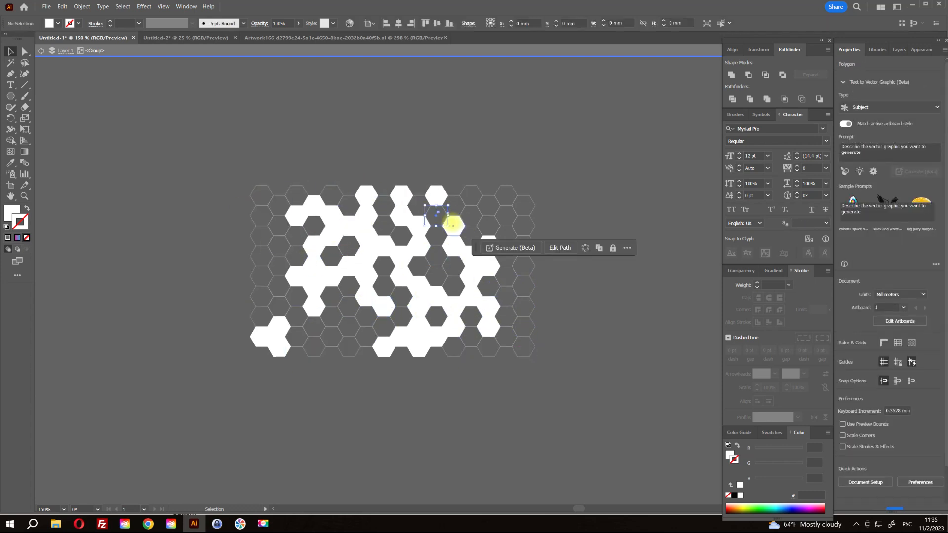
{"action": "left_click", "coordinate": [454, 305]}
{"action": "key", "text": "Delete"}
{"action": "left_click", "coordinate": [419, 309]}
{"action": "key", "text": "Delete"}
{"action": "left_click", "coordinate": [366, 268]}
{"action": "key", "text": "Delete"}
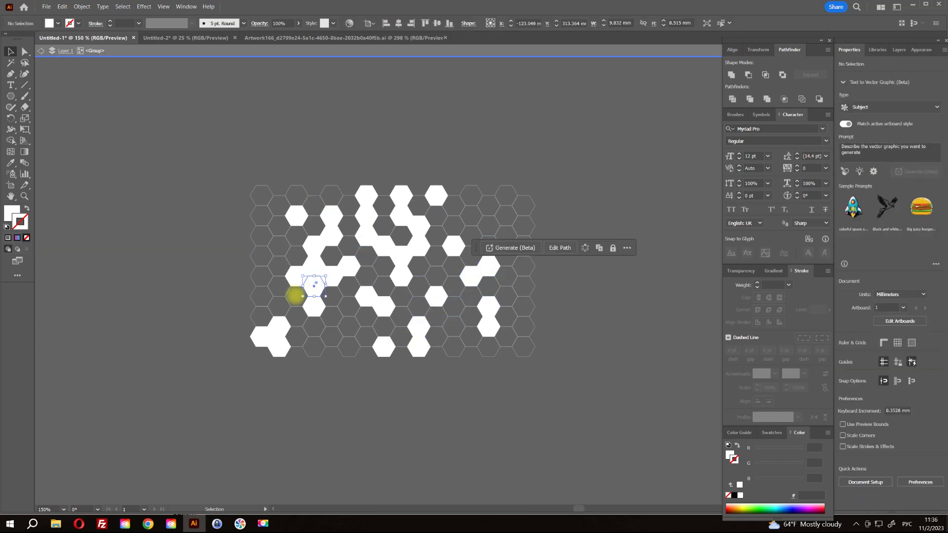
{"action": "left_click", "coordinate": [279, 327]}
{"action": "key", "text": "Delete"}
{"action": "left_click", "coordinate": [331, 237]}
{"action": "key", "text": "Delete"}
{"action": "left_click", "coordinate": [365, 213]}
{"action": "key", "text": "Delete"}
{"action": "left_click", "coordinate": [403, 253]}
{"action": "key", "text": "Delete"}
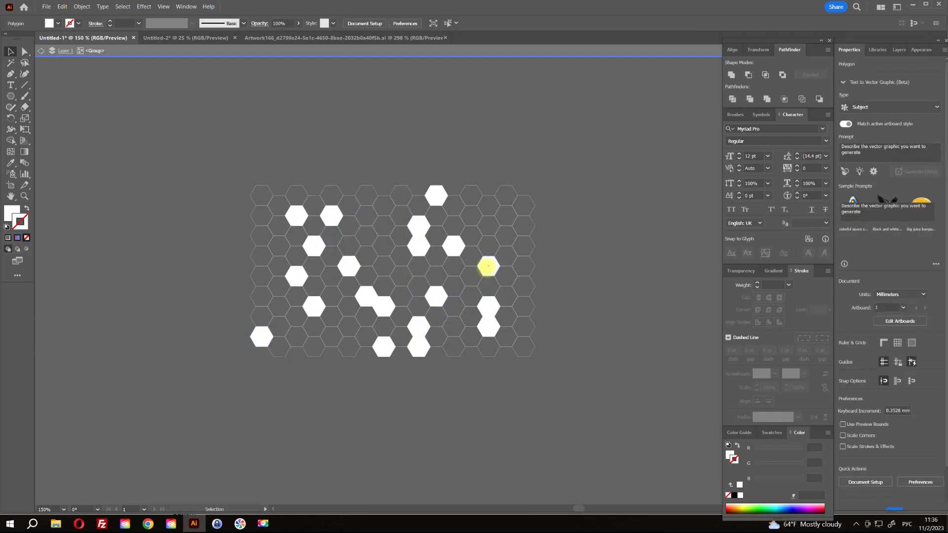
{"action": "left_click", "coordinate": [488, 267]}
{"action": "key", "text": "Delete"}
{"action": "left_click", "coordinate": [420, 250]}
{"action": "key", "text": "Delete"}
{"action": "left_click", "coordinate": [367, 299]}
{"action": "key", "text": "Delete"}
{"action": "left_click", "coordinate": [487, 310]}
{"action": "key", "text": "Delete"}
{"action": "left_click", "coordinate": [442, 190]}
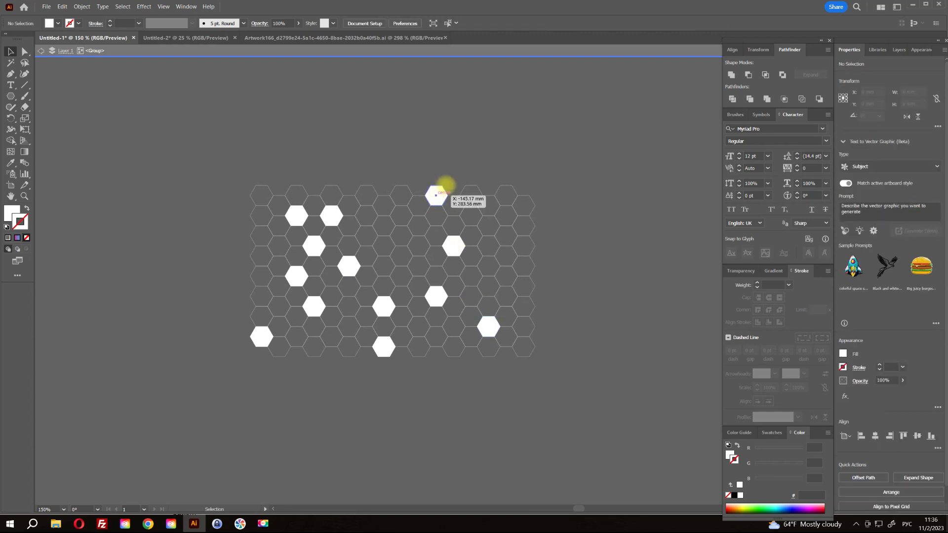
{"action": "key", "text": "Delete"}
- Leave isolation mode, select the outline grid together with the solid hexagons, and set their blending mode to Overlay
{"action": "scroll", "coordinate": [453, 246], "scroll_direction": "up", "scroll_amount": 3}
{"action": "scroll", "coordinate": [453, 246], "scroll_direction": "down", "scroll_amount": 2}
{"action": "left_click_drag", "start_coordinate": [608, 151], "coordinate": [574, 157]}
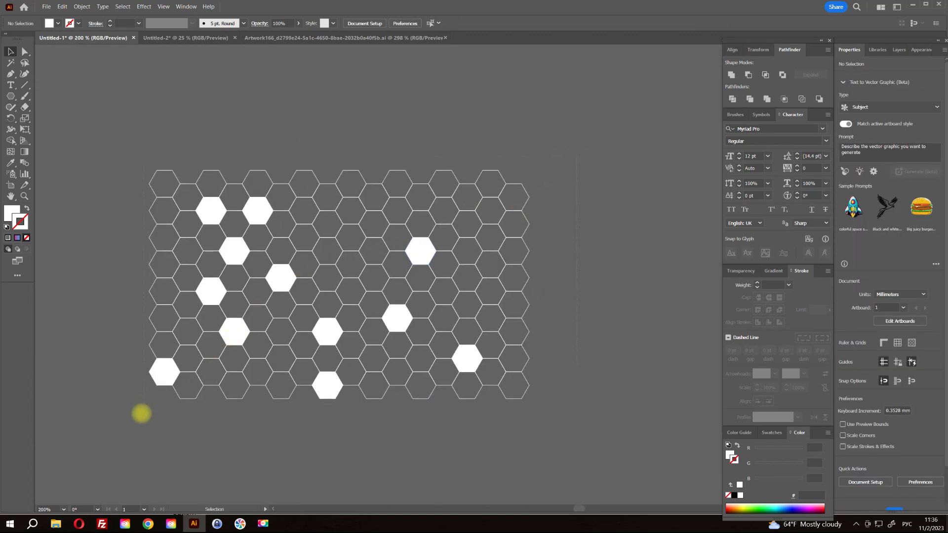
{"action": "left_click_drag", "start_coordinate": [576, 157], "coordinate": [142, 414]}
{"action": "left_click", "coordinate": [539, 169]}
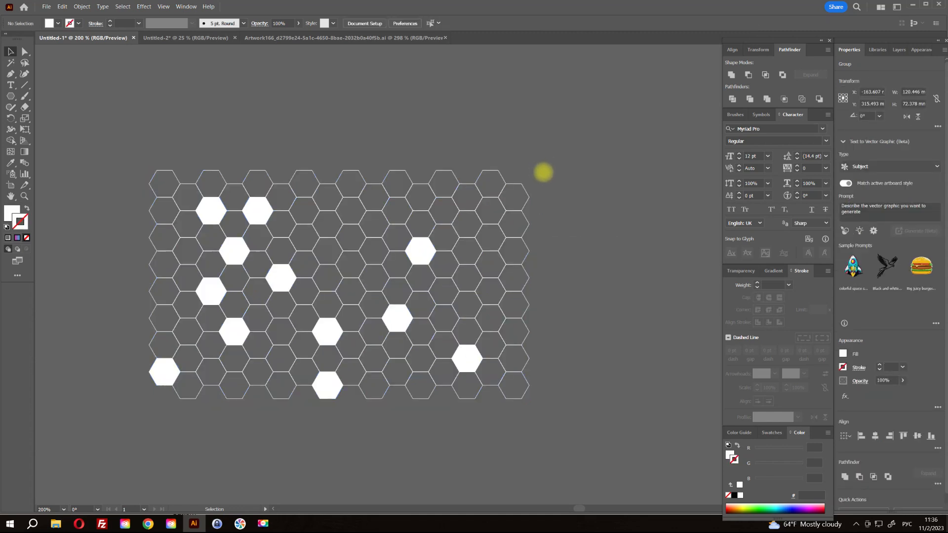
{"action": "left_click", "coordinate": [297, 340]}
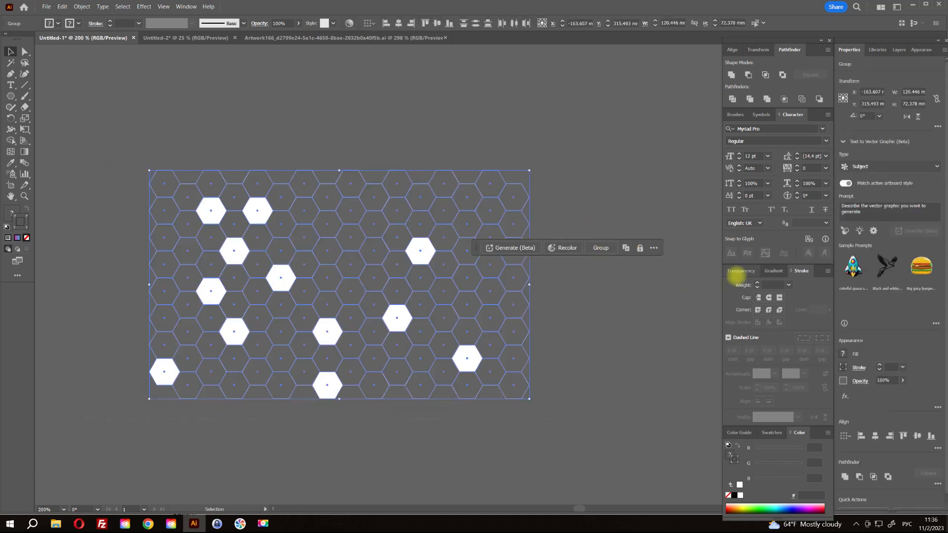
{"action": "left_click", "coordinate": [740, 271]}
{"action": "left_click", "coordinate": [745, 285]}
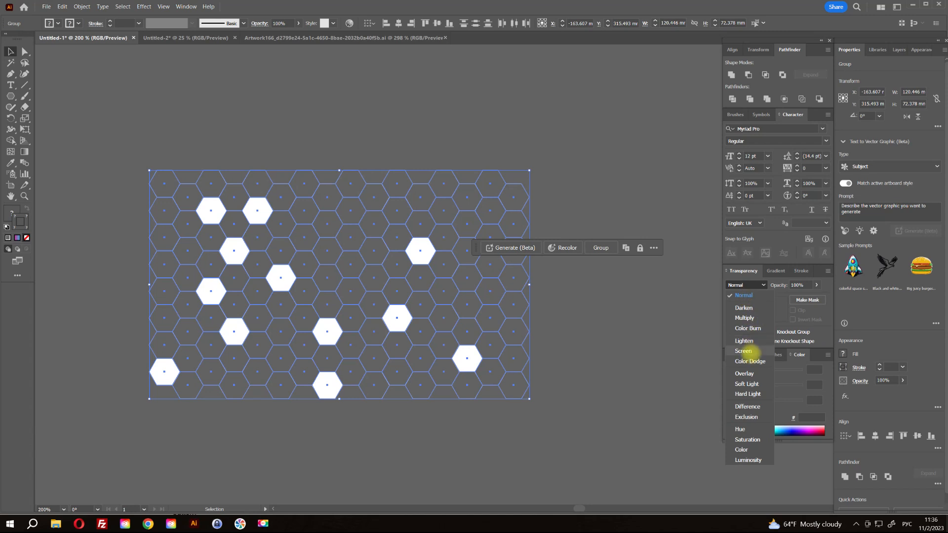
{"action": "left_click", "coordinate": [748, 373]}
{"action": "left_click", "coordinate": [601, 199]}
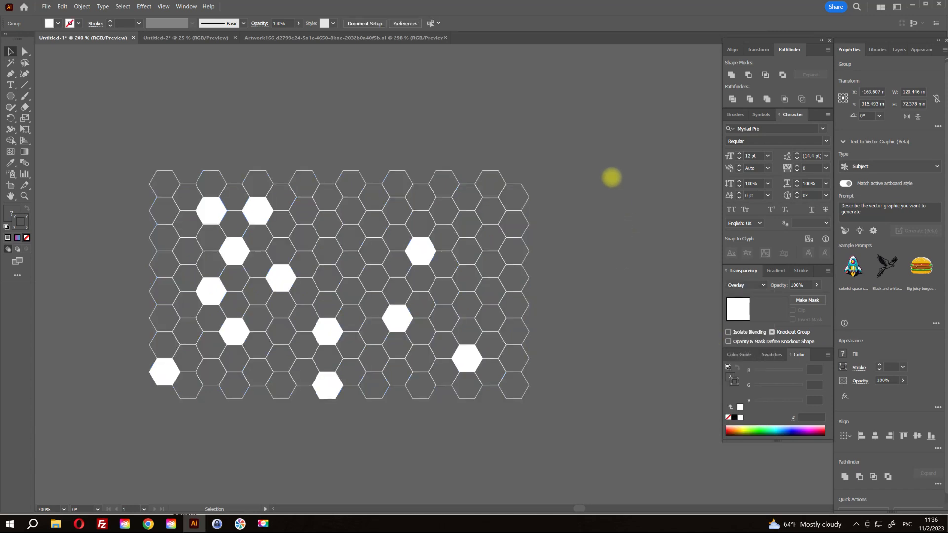
- Draw a rectangle about 201 by 105 mm covering the hexagon grid
{"action": "key", "text": "ctrl+minus"}
{"action": "left_click_drag", "start_coordinate": [10, 95], "coordinate": [64, 96]}
{"action": "left_click_drag", "start_coordinate": [175, 163], "coordinate": [670, 399]}
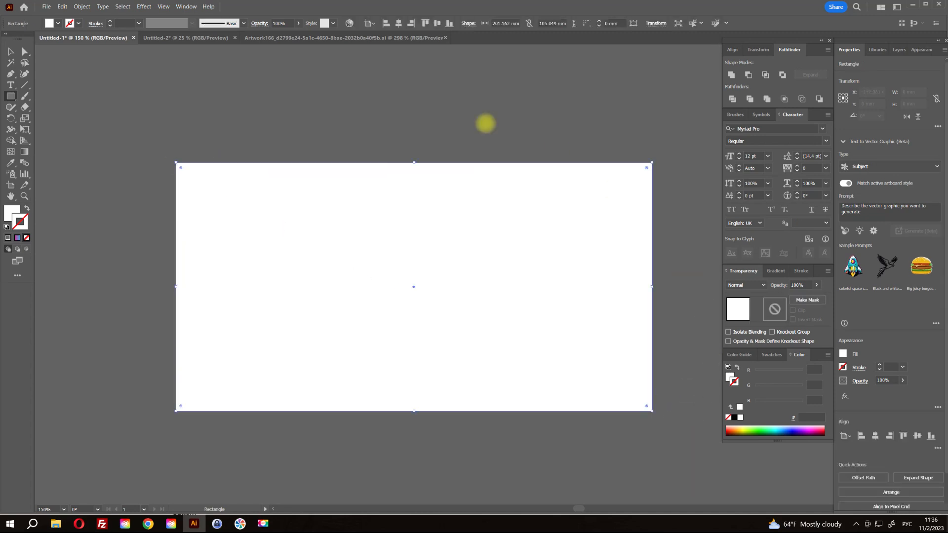
{"action": "left_click", "coordinate": [10, 51]}
- Fill the large rectangle with dark blue 154767 (RGB 21, 71, 103)
{"action": "left_click", "coordinate": [796, 355]}
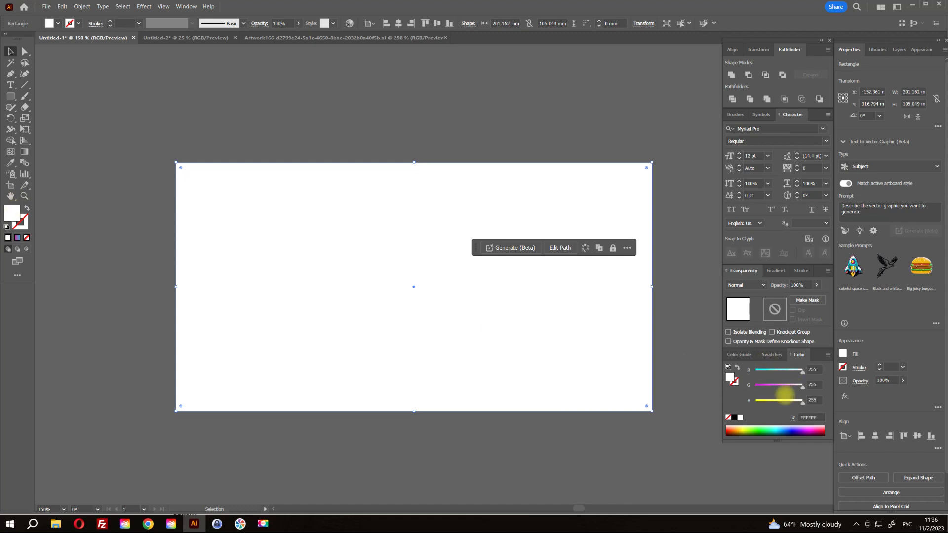
{"action": "left_click_drag", "start_coordinate": [802, 372], "coordinate": [780, 403]}
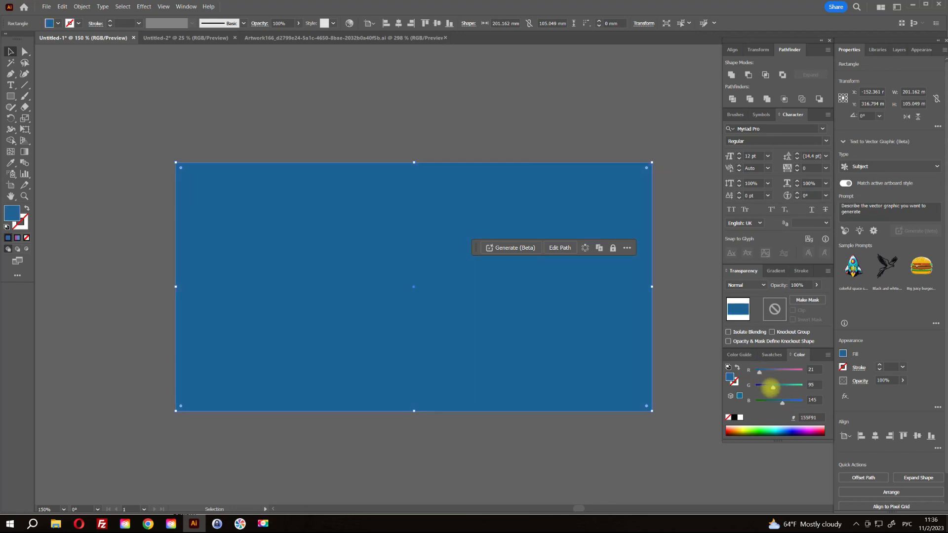
{"action": "left_click_drag", "start_coordinate": [772, 388], "coordinate": [766, 388]}
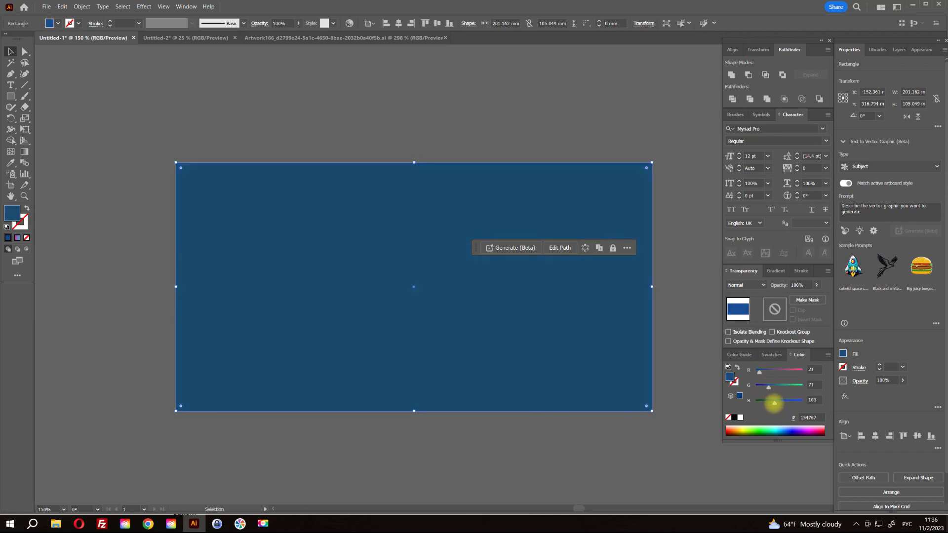
- Behind the hexagons, shorten the blue rectangle to about 79 mm high and offset it so the grid overhangs its left and lower edges
{"action": "left_click_drag", "start_coordinate": [414, 162], "coordinate": [413, 192]}
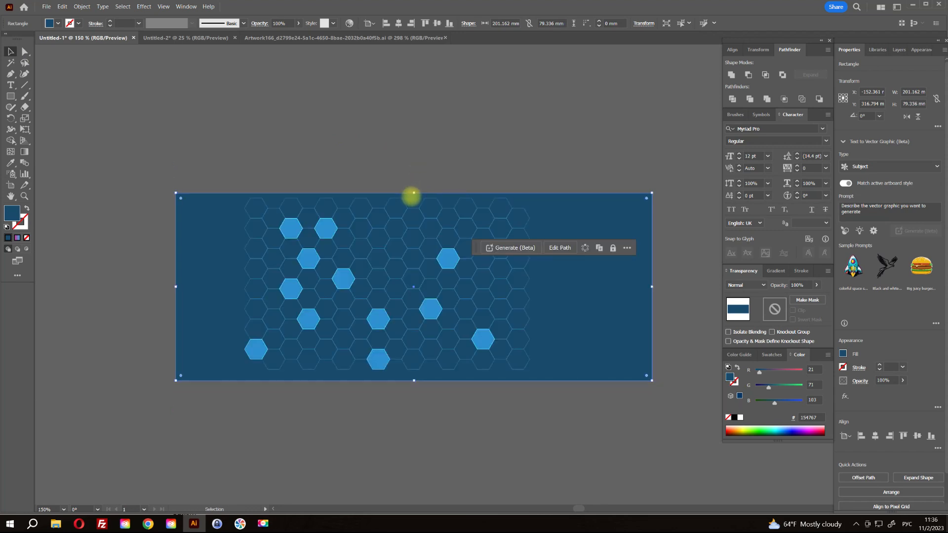
{"action": "left_click", "coordinate": [301, 141]}
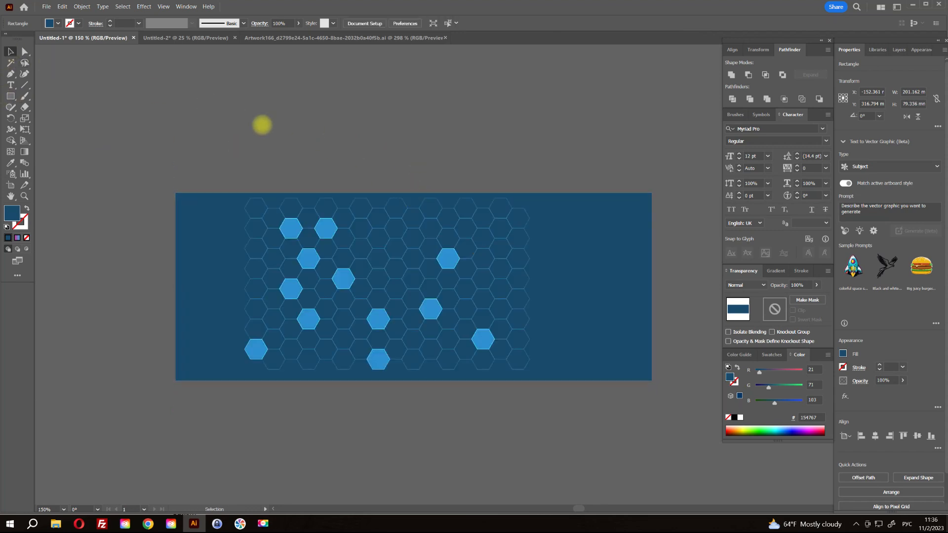
{"action": "left_click_drag", "start_coordinate": [467, 188], "coordinate": [336, 145]}
{"action": "left_click_drag", "start_coordinate": [439, 191], "coordinate": [512, 169]}
{"action": "scroll", "coordinate": [188, 222], "scroll_direction": "up", "scroll_amount": 7}
{"action": "scroll", "coordinate": [184, 218], "scroll_direction": "down", "scroll_amount": 5}
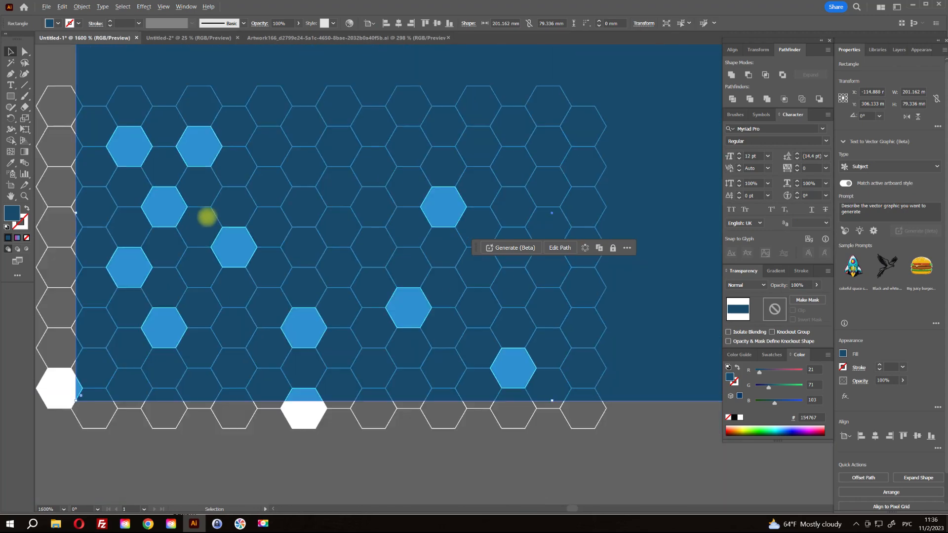
- Duplicate the outlined hexagon grid in place and enter isolation mode on the copy
{"action": "left_click", "coordinate": [373, 146]}
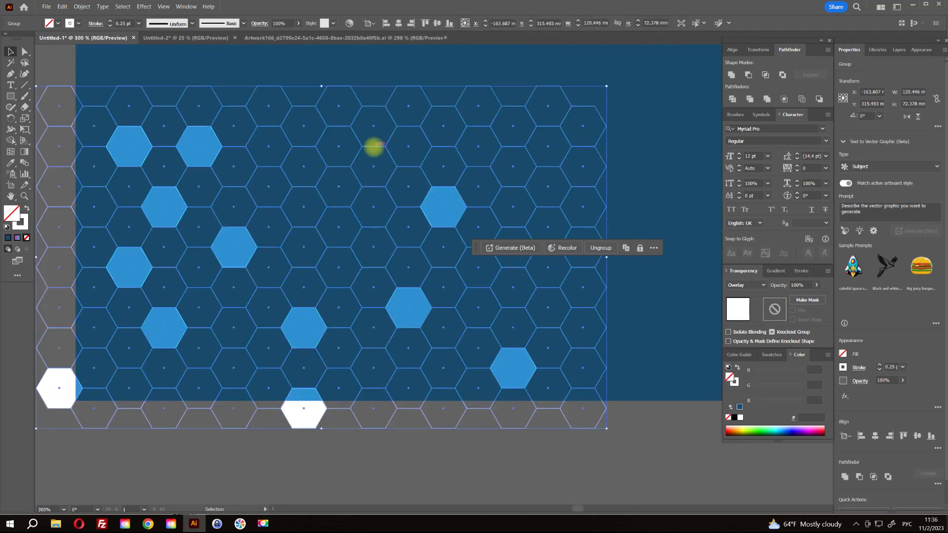
{"action": "key", "text": "a"}
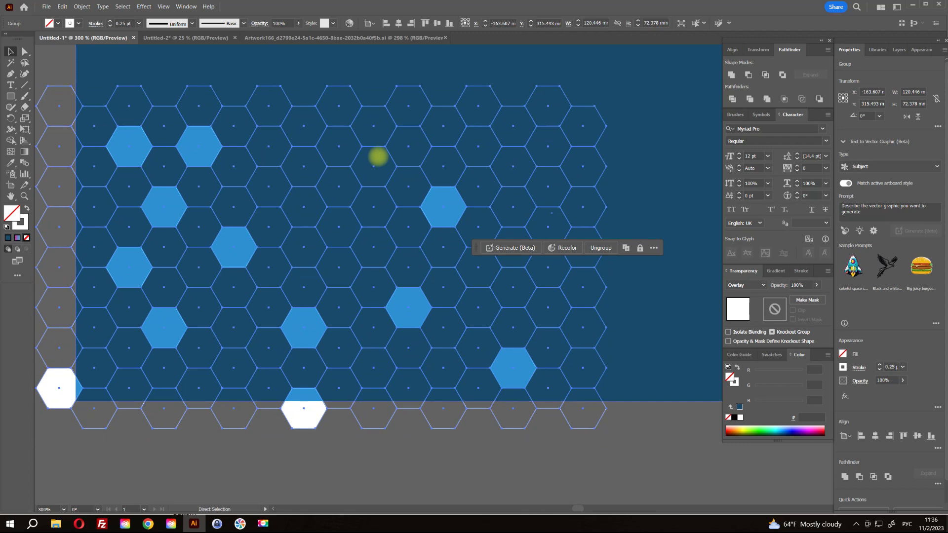
{"action": "key", "text": "v"}
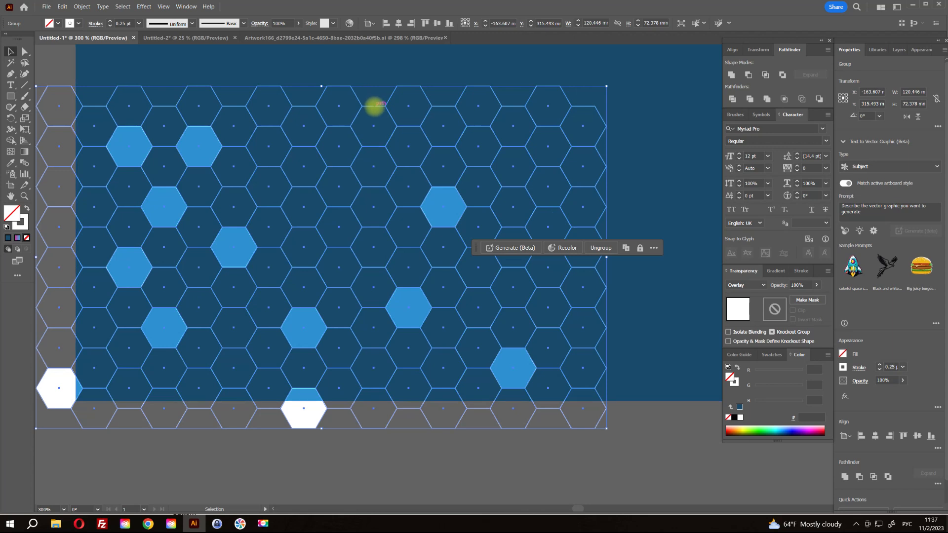
{"action": "double_click", "coordinate": [375, 106]}
- Delete most outlined hexagons from the copied grid, keeping only a few scattered accent outlines, and leave isolation mode
{"action": "mouse_move", "coordinate": [430, 88]}
{"action": "left_mouse_down"}
{"action": "mouse_move", "coordinate": [567, 138]}
{"action": "mouse_move", "coordinate": [552, 195]}
{"action": "mouse_move", "coordinate": [583, 173]}
{"action": "left_mouse_up"}
{"action": "left_click", "coordinate": [572, 169]}
{"action": "key", "text": "Delete"}
{"action": "left_click", "coordinate": [606, 129]}
{"action": "key", "text": "Delete"}
{"action": "left_click", "coordinate": [559, 125]}
{"action": "key", "text": "Delete"}
{"action": "left_click_drag", "start_coordinate": [513, 252], "coordinate": [557, 352]}
{"action": "key", "text": "Delete"}
{"action": "key", "text": "Delete"}
{"action": "left_click_drag", "start_coordinate": [617, 267], "coordinate": [589, 282]}
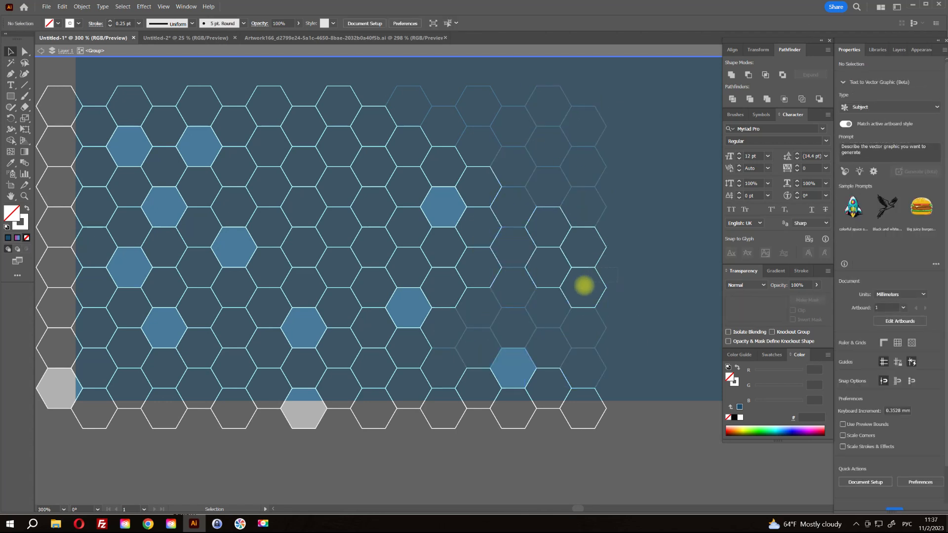
{"action": "left_click_drag", "start_coordinate": [593, 380], "coordinate": [576, 409]}
{"action": "key", "text": "Delete"}
{"action": "left_click_drag", "start_coordinate": [454, 440], "coordinate": [493, 400]}
{"action": "key", "text": "Delete"}
{"action": "left_click_drag", "start_coordinate": [416, 374], "coordinate": [377, 394]}
{"action": "key", "text": "Delete"}
{"action": "left_click_drag", "start_coordinate": [372, 263], "coordinate": [355, 316]}
{"action": "key", "text": "Delete"}
{"action": "key", "text": "Delete"}
{"action": "left_click_drag", "start_coordinate": [466, 225], "coordinate": [462, 223]}
{"action": "key", "text": "Delete"}
{"action": "left_click_drag", "start_coordinate": [503, 176], "coordinate": [457, 241]}
{"action": "key", "text": "Delete"}
{"action": "left_click_drag", "start_coordinate": [501, 265], "coordinate": [452, 304]}
{"action": "key", "text": "Delete"}
{"action": "left_click_drag", "start_coordinate": [407, 109], "coordinate": [244, 122]}
{"action": "key", "text": "Delete"}
{"action": "key", "text": "Delete"}
{"action": "left_click_drag", "start_coordinate": [332, 286], "coordinate": [285, 336]}
{"action": "key", "text": "Delete"}
{"action": "left_click_drag", "start_coordinate": [383, 393], "coordinate": [320, 402]}
{"action": "key", "text": "Delete"}
{"action": "left_click_drag", "start_coordinate": [372, 275], "coordinate": [479, 298]}
{"action": "key", "text": "Delete"}
{"action": "left_click_drag", "start_coordinate": [283, 312], "coordinate": [211, 353]}
{"action": "key", "text": "Delete"}
{"action": "left_click_drag", "start_coordinate": [205, 199], "coordinate": [272, 261]}
{"action": "key", "text": "Delete"}
{"action": "left_click_drag", "start_coordinate": [251, 128], "coordinate": [177, 153]}
{"action": "key", "text": "Delete"}
{"action": "left_click_drag", "start_coordinate": [145, 101], "coordinate": [132, 220]}
{"action": "key", "text": "Delete"}
{"action": "key", "text": "Delete"}
{"action": "left_click_drag", "start_coordinate": [211, 256], "coordinate": [101, 298]}
{"action": "key", "text": "Delete"}
{"action": "left_click_drag", "start_coordinate": [60, 264], "coordinate": [96, 341]}
{"action": "key", "text": "Delete"}
{"action": "left_click_drag", "start_coordinate": [160, 348], "coordinate": [112, 400]}
{"action": "key", "text": "Delete"}
{"action": "left_click_drag", "start_coordinate": [168, 430], "coordinate": [208, 376]}
{"action": "key", "text": "Delete"}
{"action": "left_click_drag", "start_coordinate": [227, 373], "coordinate": [284, 400]}
{"action": "key", "text": "Delete"}
{"action": "double_click", "coordinate": [347, 434]}
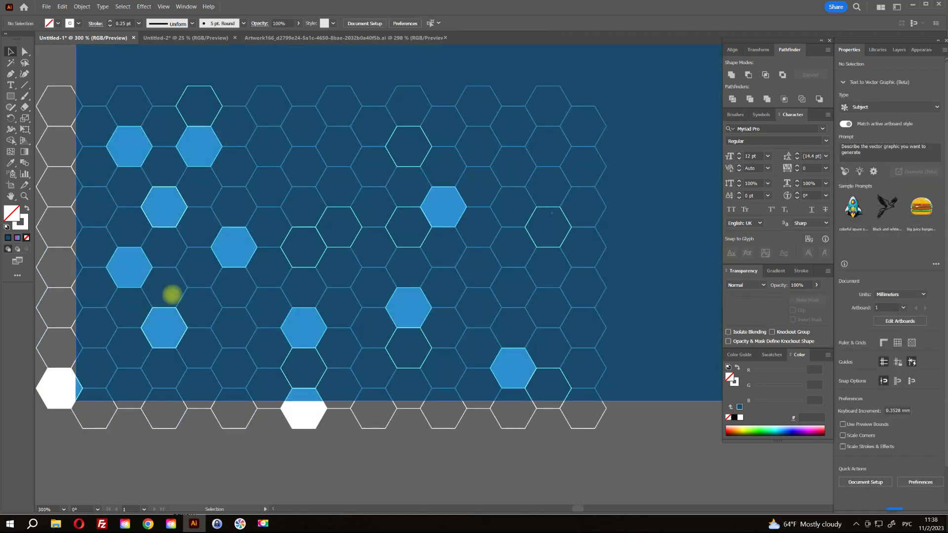
- In isolation mode on the accent outlines, copy outlined hexagons into empty grid cells near the lower left, and leave isolation mode
{"action": "scroll", "coordinate": [131, 330], "scroll_direction": "up", "scroll_amount": 2}
{"action": "left_click", "coordinate": [205, 285]}
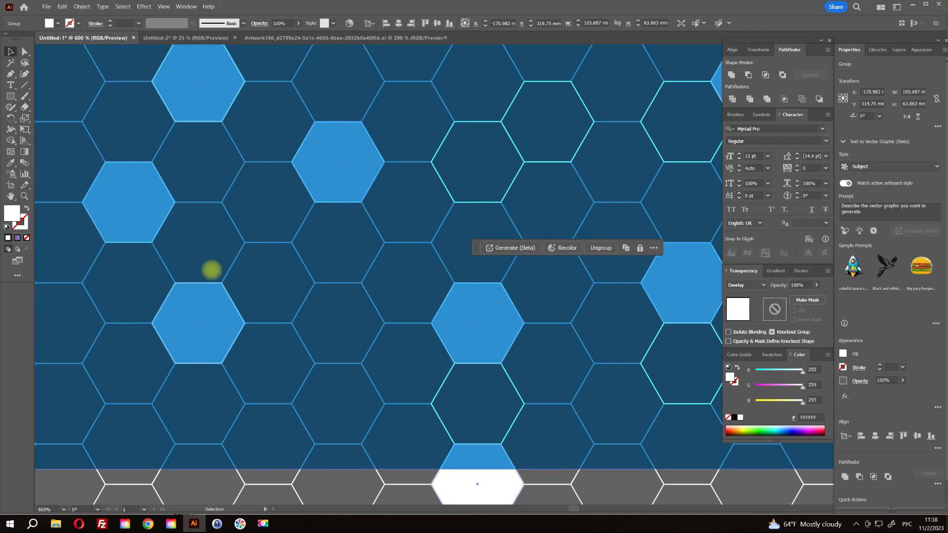
{"action": "left_click", "coordinate": [251, 250]}
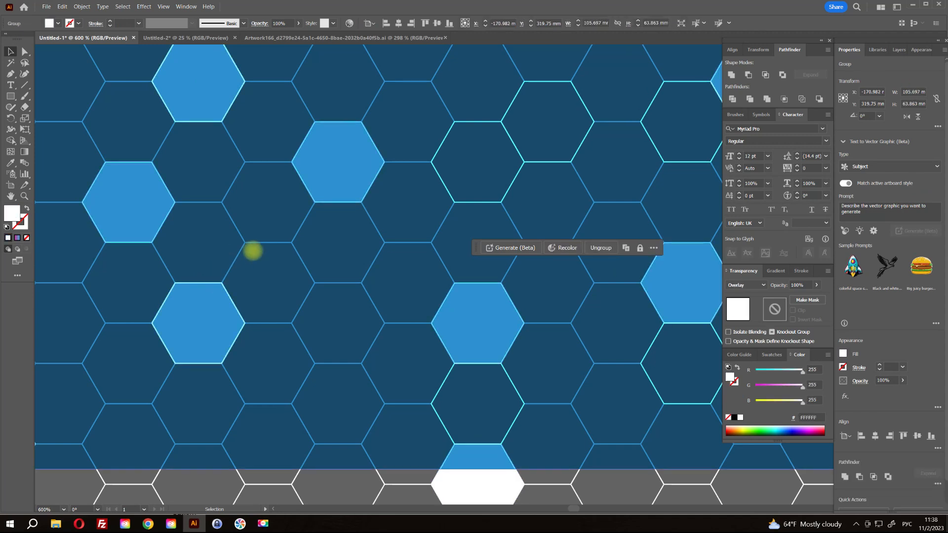
{"action": "left_click", "coordinate": [472, 201]}
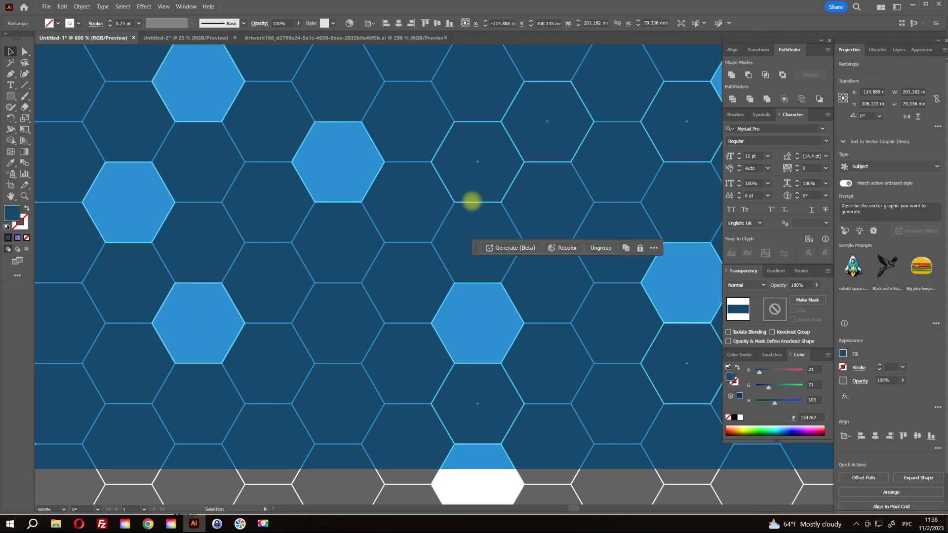
{"action": "double_click", "coordinate": [471, 200]}
{"action": "left_click_drag", "start_coordinate": [469, 198], "coordinate": [337, 360]}
{"action": "scroll", "coordinate": [379, 335], "scroll_direction": "up", "scroll_amount": 2}
{"action": "scroll", "coordinate": [384, 315], "scroll_direction": "up", "scroll_amount": 4}
{"action": "scroll", "coordinate": [383, 316], "scroll_direction": "down", "scroll_amount": 6}
{"action": "left_click_drag", "start_coordinate": [429, 277], "coordinate": [353, 334]}
{"action": "scroll", "coordinate": [354, 338], "scroll_direction": "down", "scroll_amount": 4}
{"action": "double_click", "coordinate": [277, 298]}
{"action": "scroll", "coordinate": [462, 276], "scroll_direction": "up", "scroll_amount": 1}
{"action": "left_click_drag", "start_coordinate": [507, 252], "coordinate": [379, 273]}
{"action": "scroll", "coordinate": [335, 243], "scroll_direction": "down", "scroll_amount": 1}
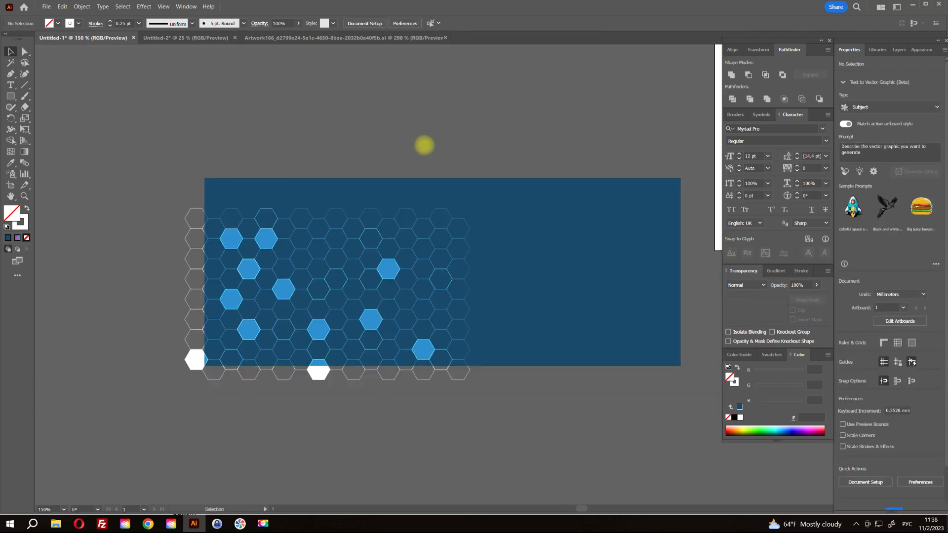
- Select all hexagon artwork without the blue rectangle and expand its strokes into filled shapes
{"action": "left_click", "coordinate": [310, 327]}
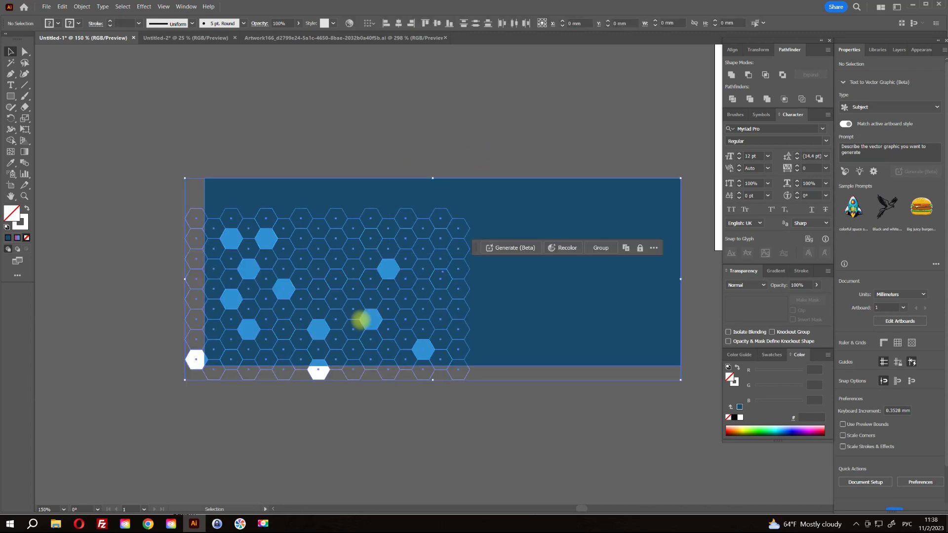
{"action": "scroll", "coordinate": [389, 275], "scroll_direction": "up", "scroll_amount": 1}
{"action": "scroll", "coordinate": [390, 275], "scroll_direction": "up", "scroll_amount": 2}
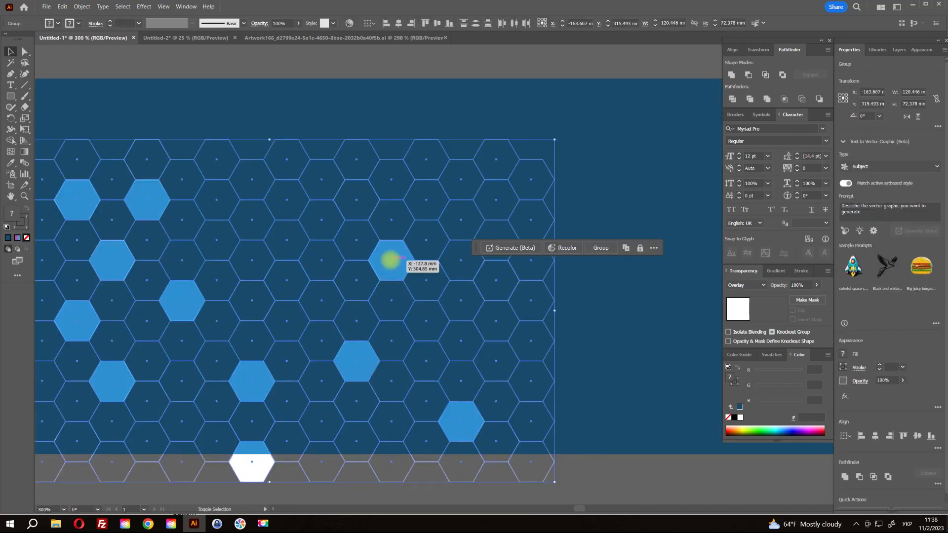
{"action": "left_click", "coordinate": [82, 7]}
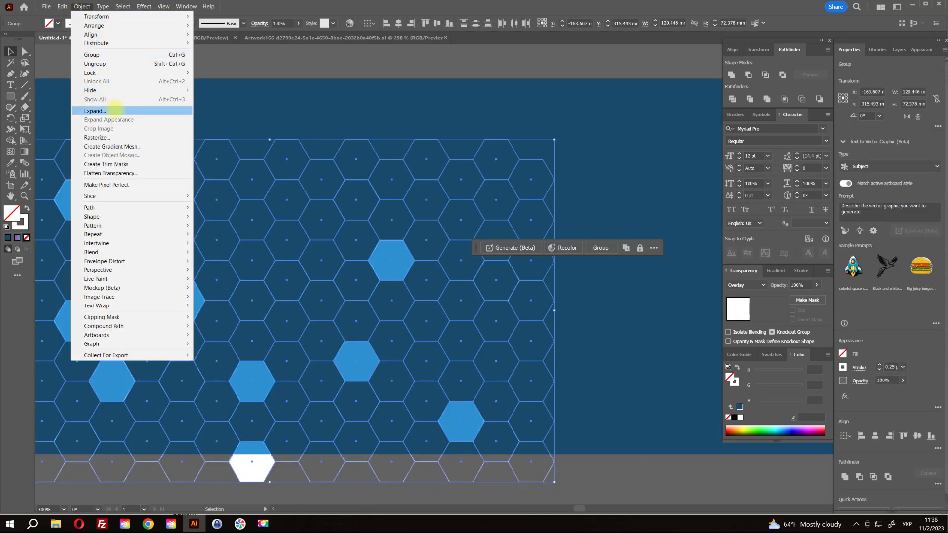
{"action": "left_click", "coordinate": [116, 110]}
{"action": "left_click", "coordinate": [454, 314]}
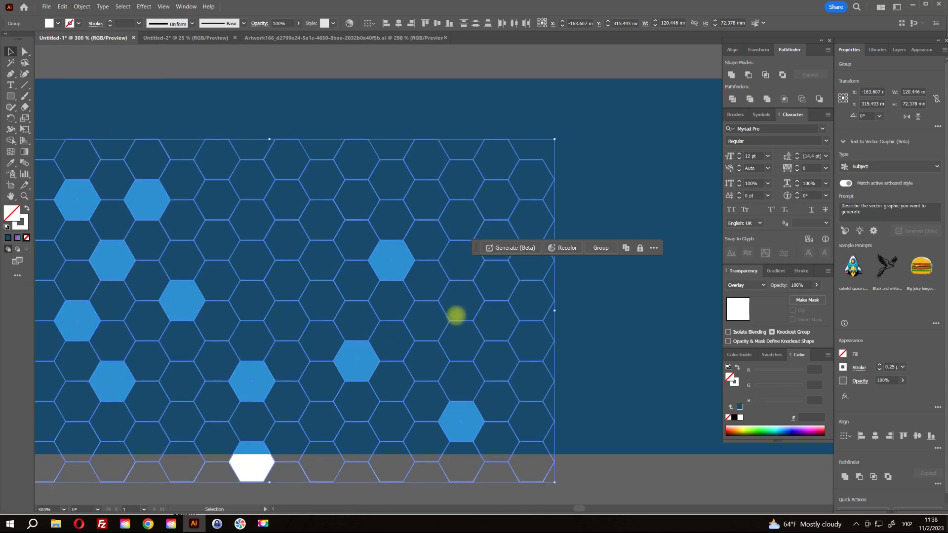
- Group the expanded outline grids and the solid hexagons into a single group
{"action": "scroll", "coordinate": [370, 240], "scroll_direction": "up", "scroll_amount": 1}
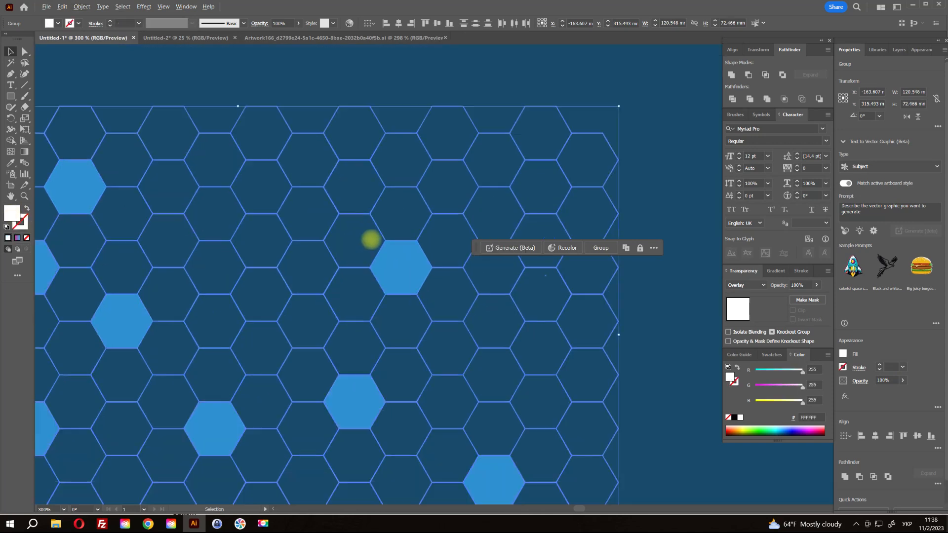
{"action": "scroll", "coordinate": [415, 220], "scroll_direction": "up", "scroll_amount": 2}
{"action": "left_click", "coordinate": [414, 219]}
{"action": "scroll", "coordinate": [414, 219], "scroll_direction": "down", "scroll_amount": 7}
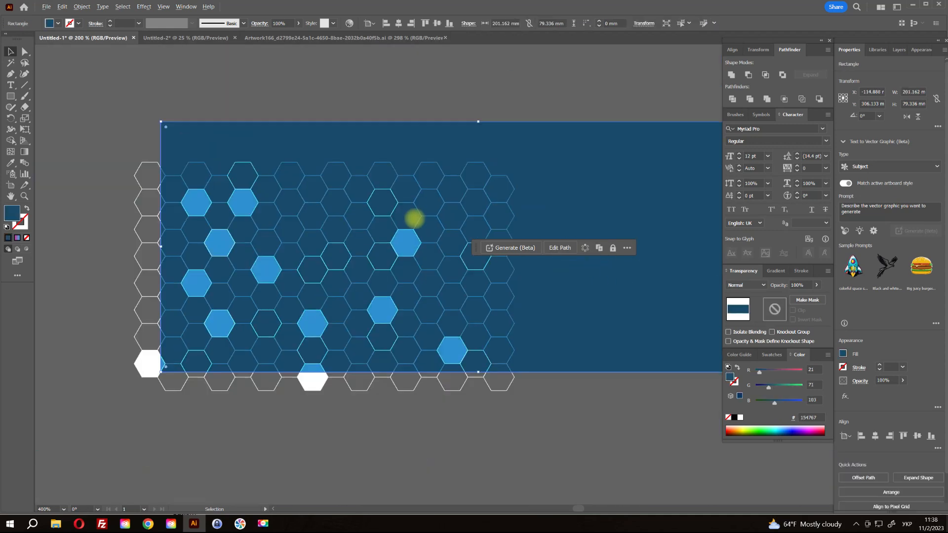
{"action": "left_click", "coordinate": [345, 273]}
{"action": "scroll", "coordinate": [437, 207], "scroll_direction": "up", "scroll_amount": 3}
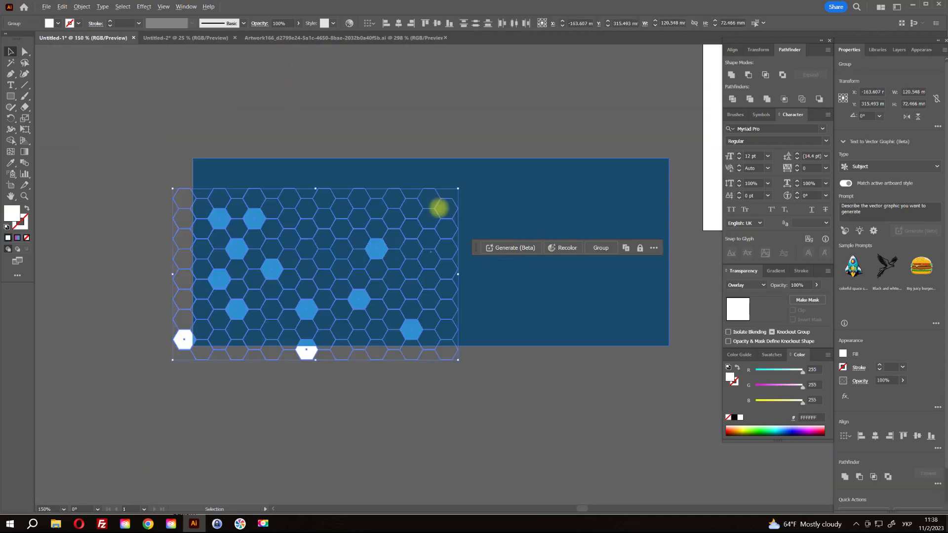
{"action": "right_click", "coordinate": [334, 333]}
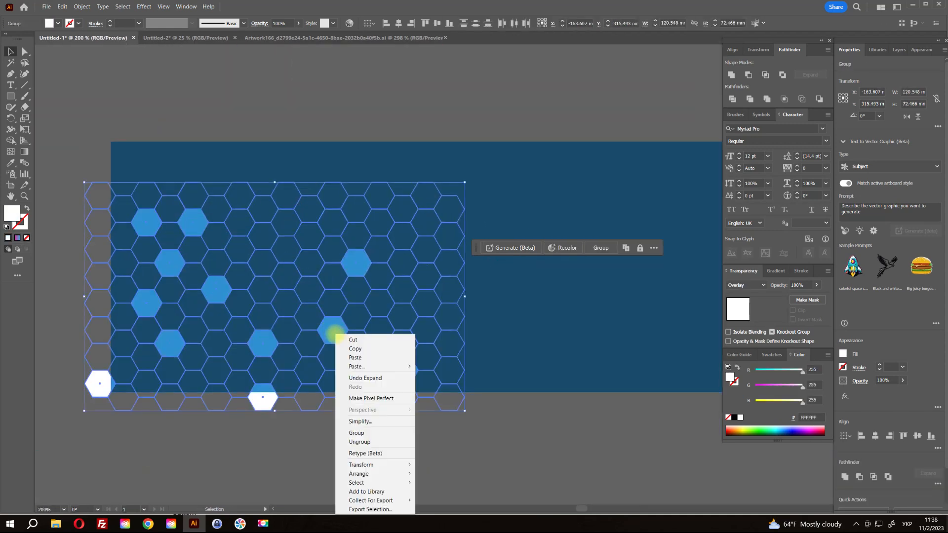
{"action": "left_click", "coordinate": [384, 433]}
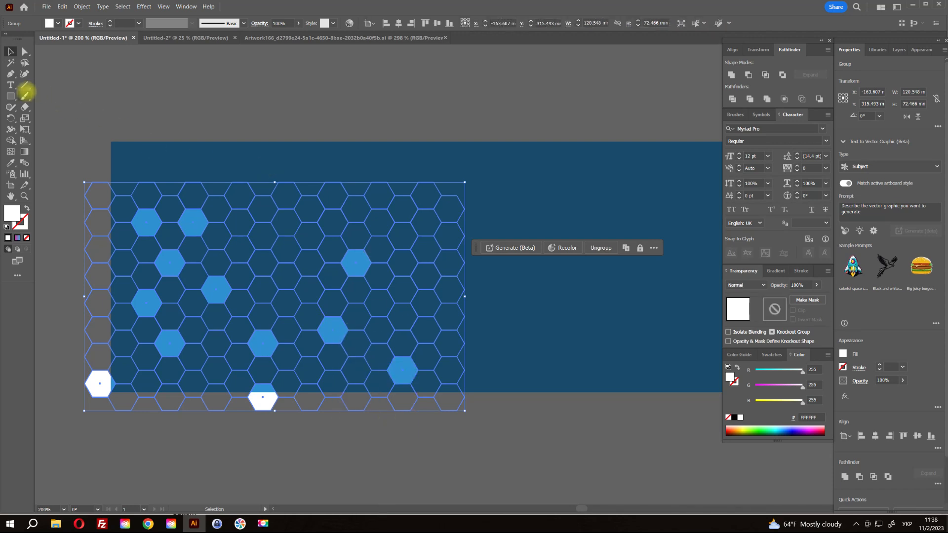
- Draw a circle about 148 mm in diameter centred over the hexagon grid
{"action": "left_click_drag", "start_coordinate": [11, 95], "coordinate": [69, 99]}
{"action": "scroll", "coordinate": [178, 136], "scroll_direction": "down", "scroll_amount": 2}
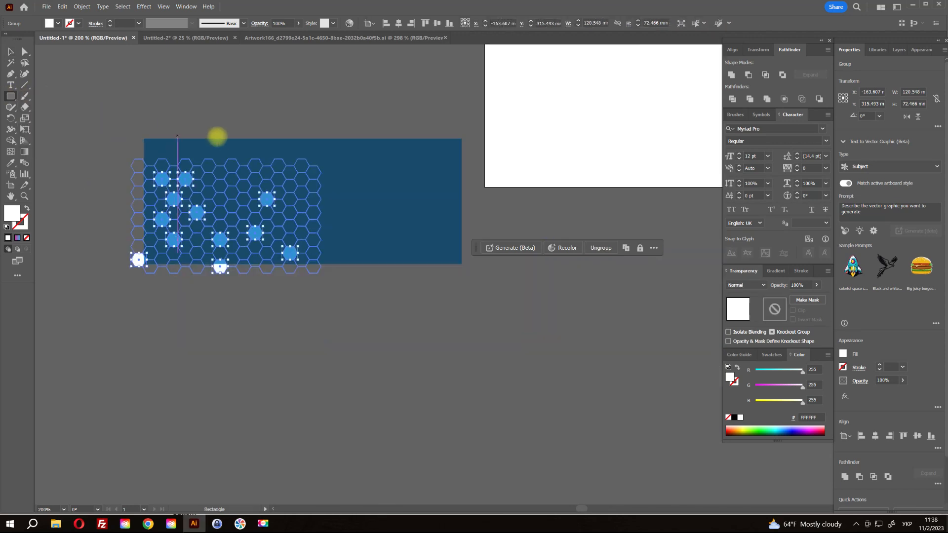
{"action": "scroll", "coordinate": [177, 136], "scroll_direction": "down", "scroll_amount": 1}
{"action": "key", "text": "l"}
{"action": "left_click_drag", "start_coordinate": [205, 187], "coordinate": [281, 255]}
{"action": "left_click", "coordinate": [10, 51]}
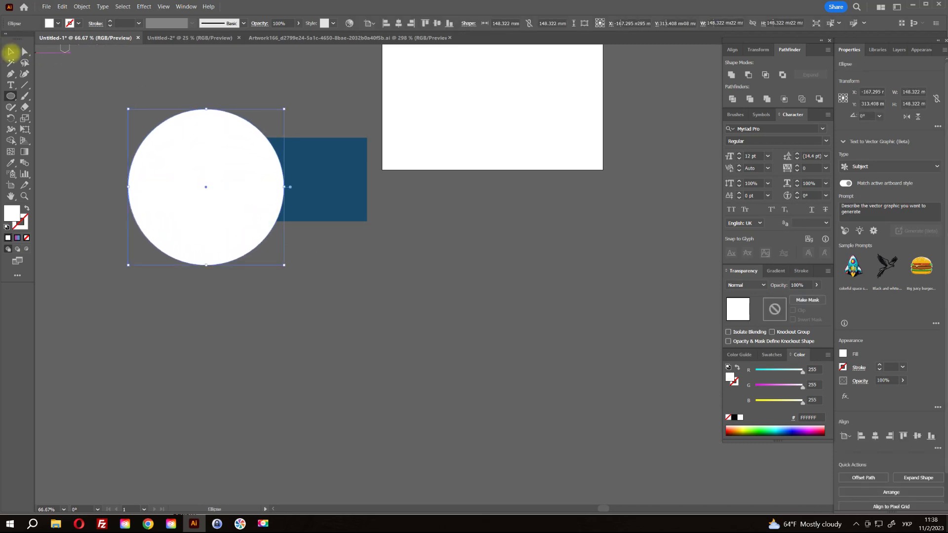
- Fill the circle with a radial gradient running from black 000000 at the centre to white at the edge
{"action": "left_click", "coordinate": [776, 270]}
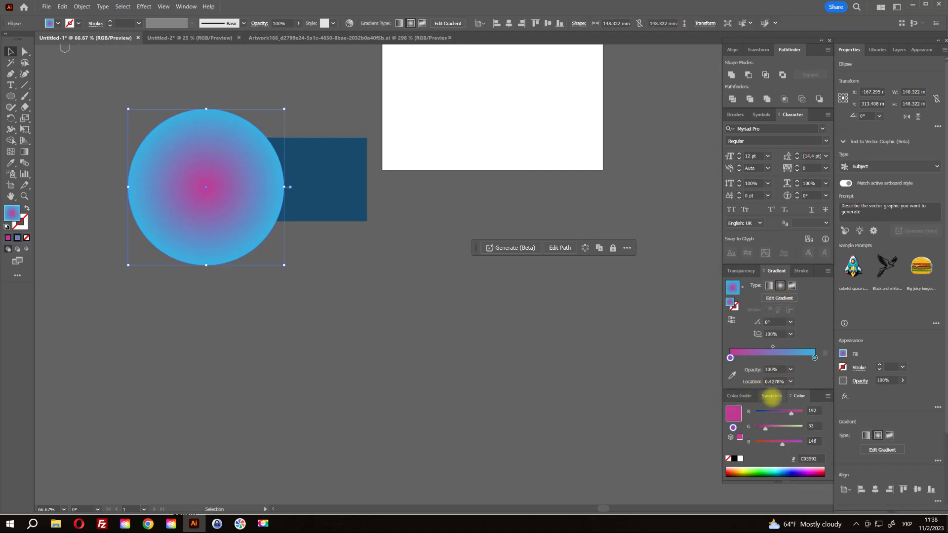
{"action": "left_click", "coordinate": [771, 396]}
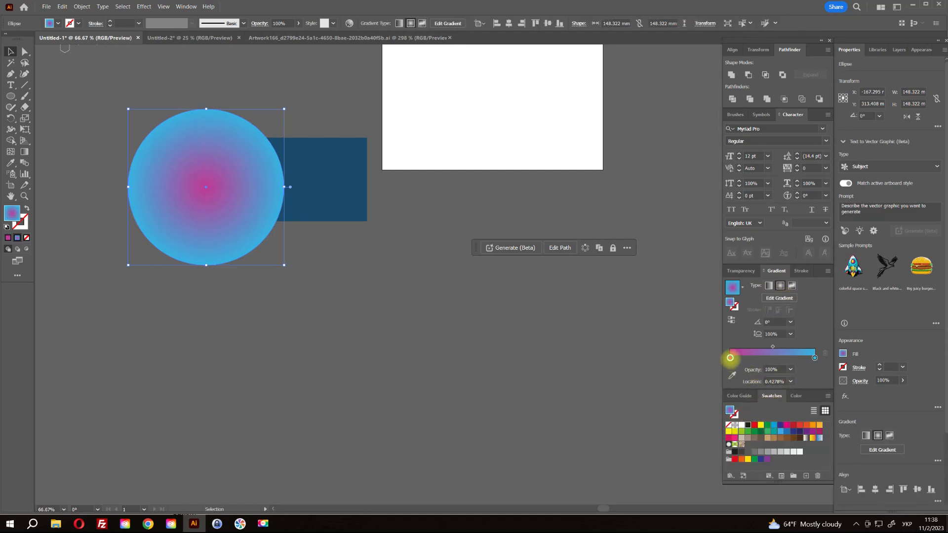
{"action": "left_click_drag", "start_coordinate": [730, 359], "coordinate": [731, 359]}
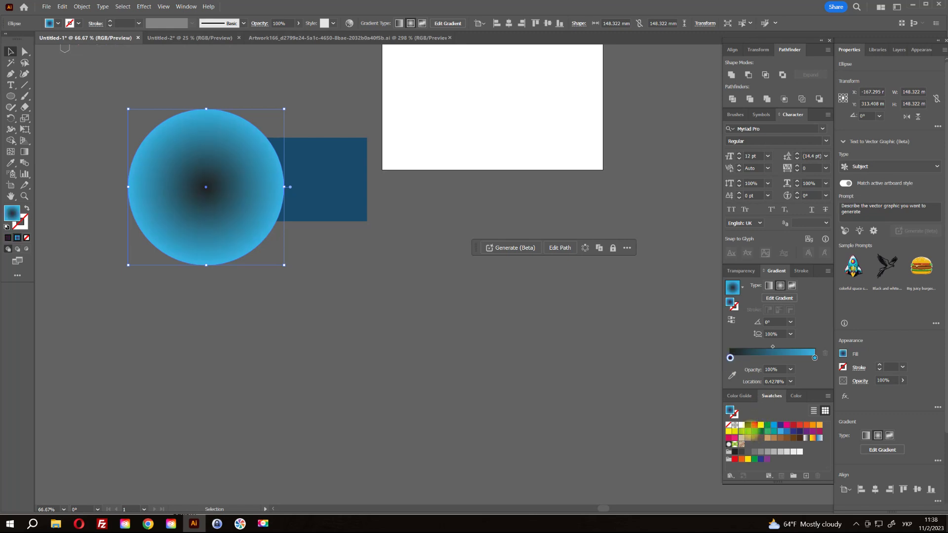
{"action": "left_click_drag", "start_coordinate": [814, 357], "coordinate": [813, 358]}
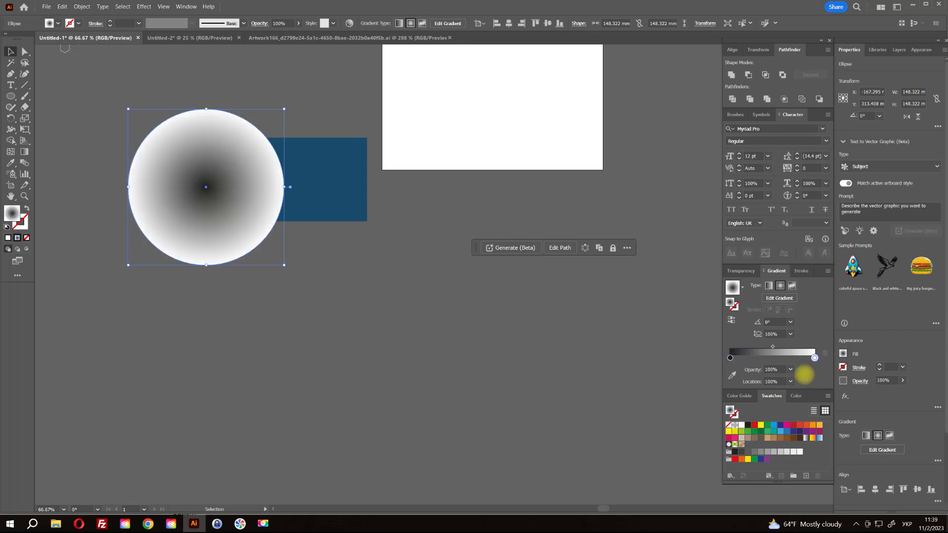
{"action": "left_click", "coordinate": [794, 396]}
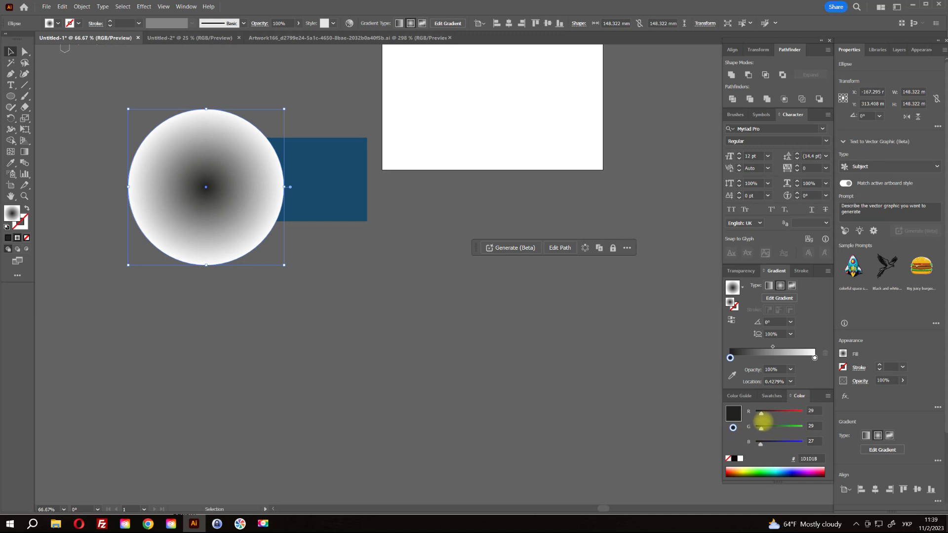
{"action": "left_click", "coordinate": [734, 458]}
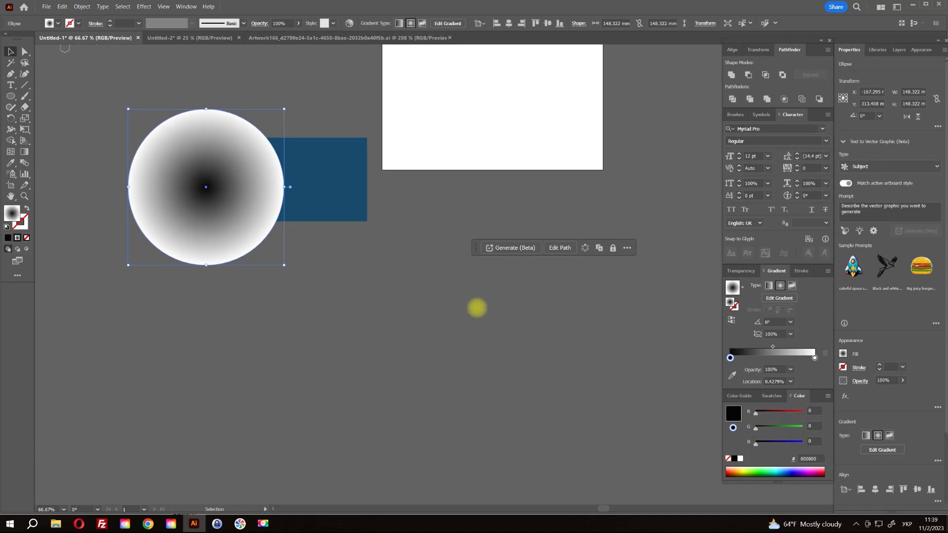
- Select the gradient circle together with the hexagon group and make an opacity mask from them
{"action": "left_click", "coordinate": [442, 283]}
{"action": "left_click_drag", "start_coordinate": [172, 89], "coordinate": [237, 240]}
{"action": "left_click", "coordinate": [324, 164], "text": "shift"}
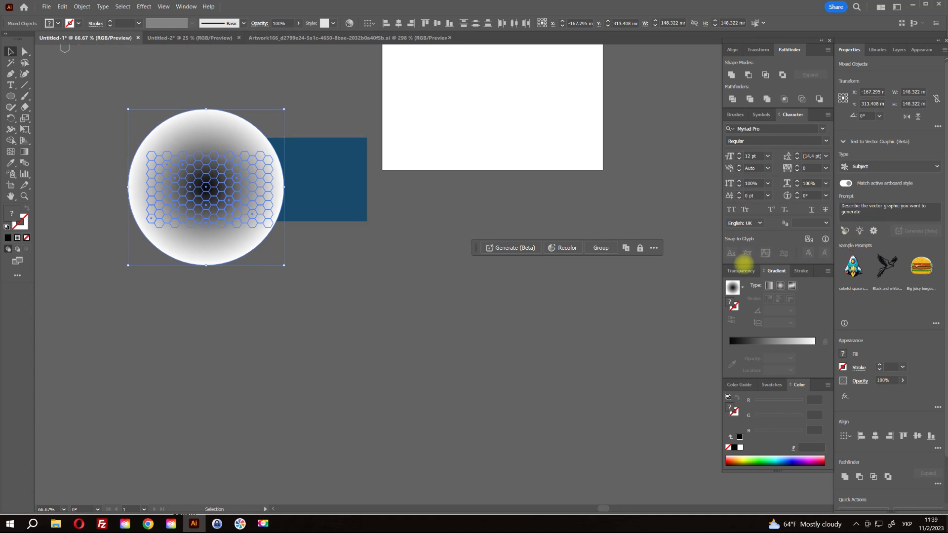
{"action": "left_click", "coordinate": [741, 270]}
{"action": "left_click", "coordinate": [827, 271]}
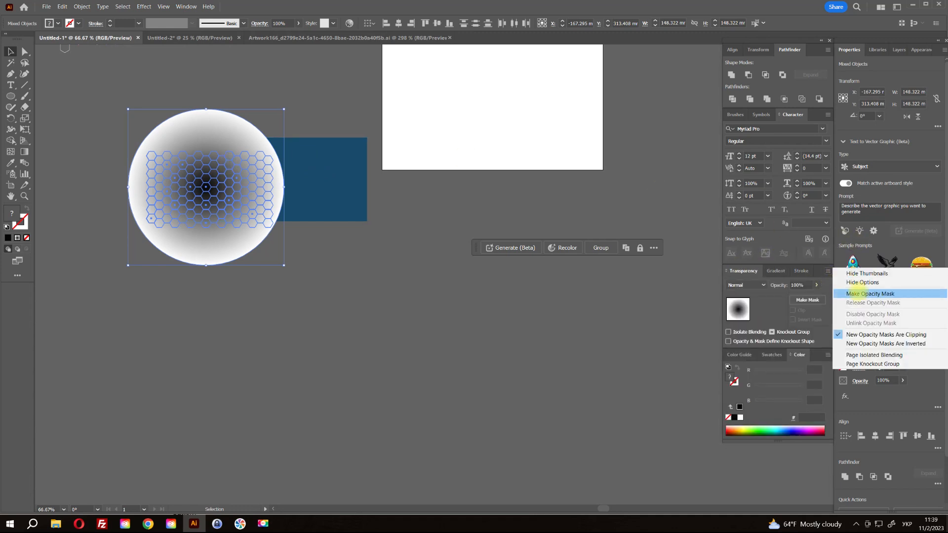
{"action": "left_click", "coordinate": [868, 294]}
{"action": "left_click", "coordinate": [360, 266]}
{"action": "scroll", "coordinate": [233, 177], "scroll_direction": "up", "scroll_amount": 3}
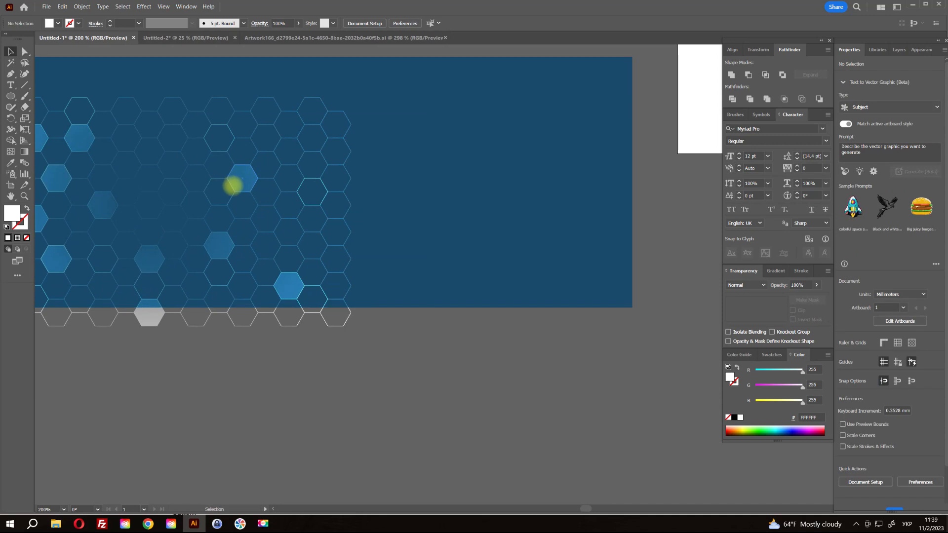
- Edit the hexagon group's opacity mask and reverse its radial gradient to white at the centre and black outside, with the midpoint at about 66%
{"action": "left_click", "coordinate": [232, 185]}
{"action": "left_click", "coordinate": [774, 309]}
{"action": "left_click_drag", "start_coordinate": [453, 208], "coordinate": [543, 249]}
{"action": "left_click", "coordinate": [776, 270]}
{"action": "left_click_drag", "start_coordinate": [730, 358], "coordinate": [688, 360]}
{"action": "left_click_drag", "start_coordinate": [412, 177], "coordinate": [397, 203]}
{"action": "left_click_drag", "start_coordinate": [753, 346], "coordinate": [765, 346]}
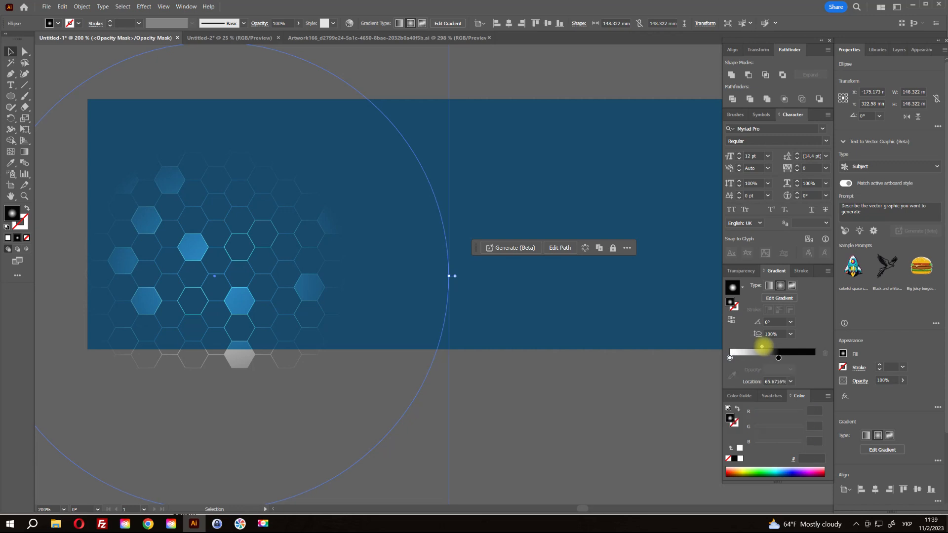
- Enlarge and reposition the mask circle to about 221 mm in diameter, and widen its gradient's white centre with the midpoint at about 55%
{"action": "left_click_drag", "start_coordinate": [449, 275], "coordinate": [564, 273]}
{"action": "left_click_drag", "start_coordinate": [483, 99], "coordinate": [495, 182]}
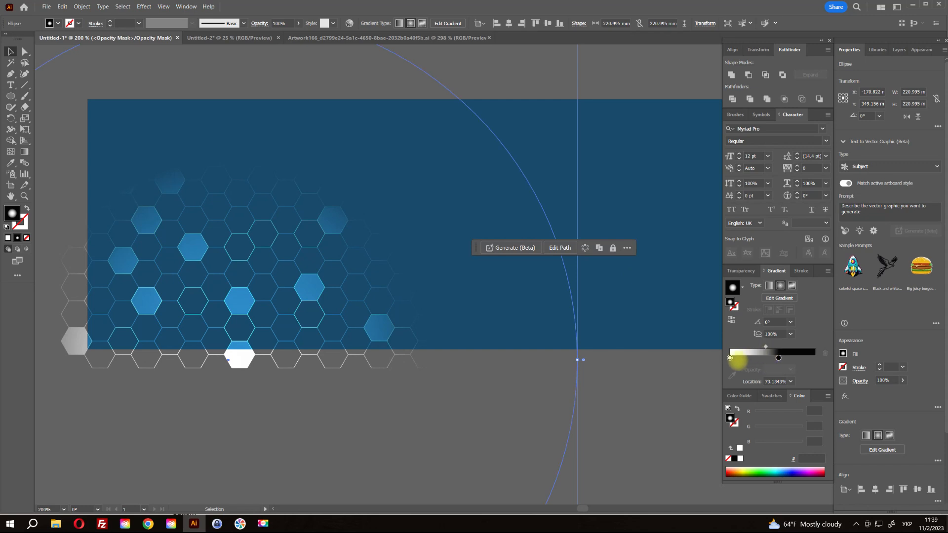
{"action": "left_click_drag", "start_coordinate": [730, 358], "coordinate": [755, 358]}
{"action": "left_click", "coordinate": [772, 346]}
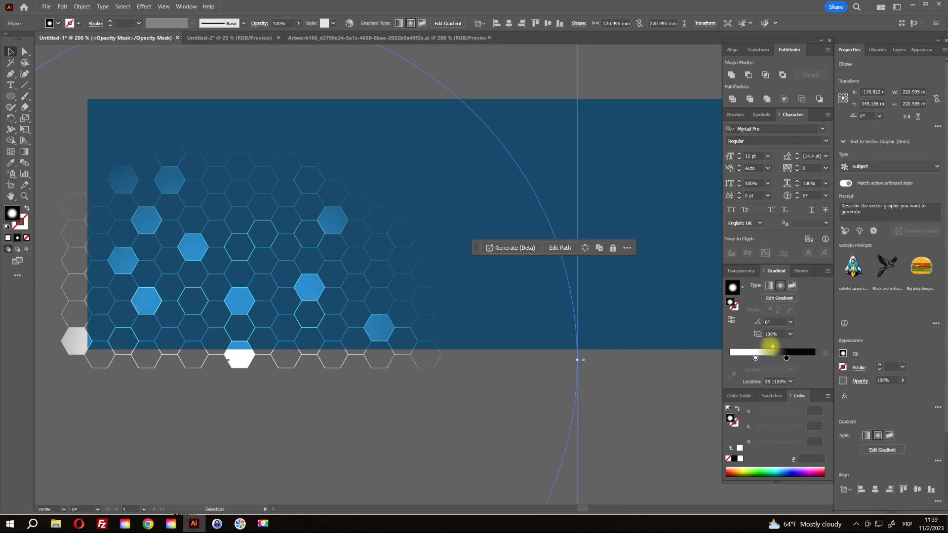
- Leave opacity mask editing and shift the blue rectangle so the hexagon group overhangs the rectangle's lower-left corner
{"action": "left_click", "coordinate": [743, 271]}
{"action": "left_click", "coordinate": [746, 312]}
{"action": "left_click", "coordinate": [610, 373]}
{"action": "scroll", "coordinate": [583, 359], "scroll_direction": "down", "scroll_amount": 1}
{"action": "left_click_drag", "start_coordinate": [548, 225], "coordinate": [504, 263]}
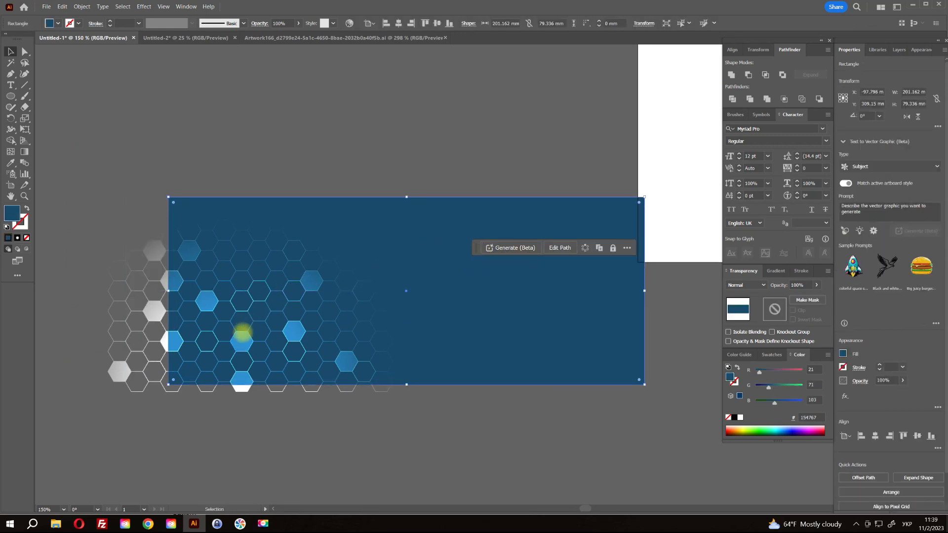
- Duplicate the masked hexagon group, rotate the copy 180°, and place it over the blue rectangle's upper-right corner
{"action": "left_click", "coordinate": [245, 343]}
{"action": "left_click_drag", "start_coordinate": [288, 335], "coordinate": [578, 334]}
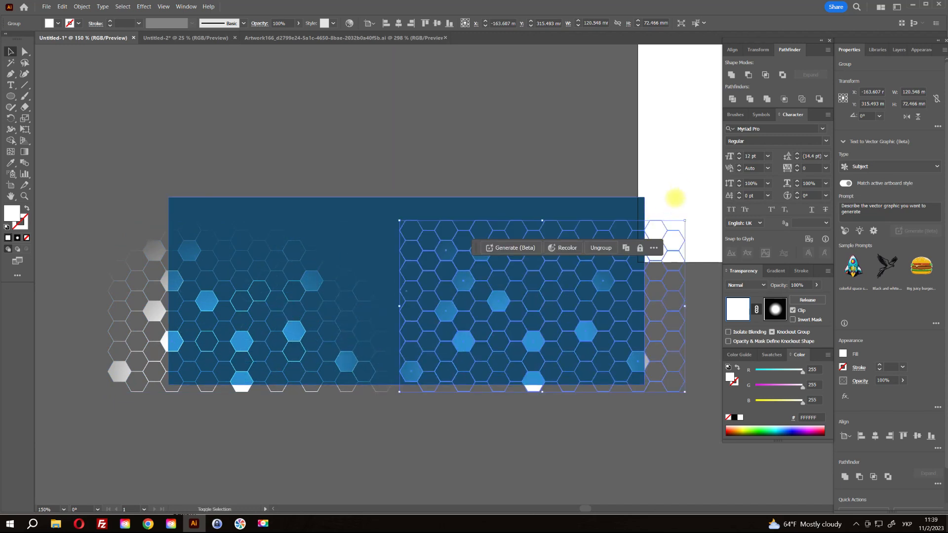
{"action": "left_click_drag", "start_coordinate": [688, 218], "coordinate": [416, 345]}
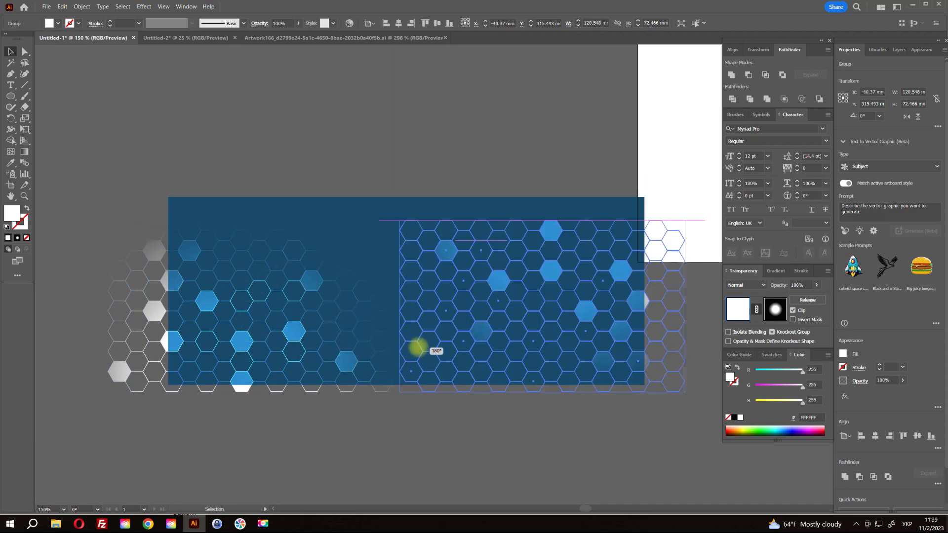
{"action": "left_click_drag", "start_coordinate": [548, 258], "coordinate": [558, 210]}
{"action": "left_click", "coordinate": [423, 127]}
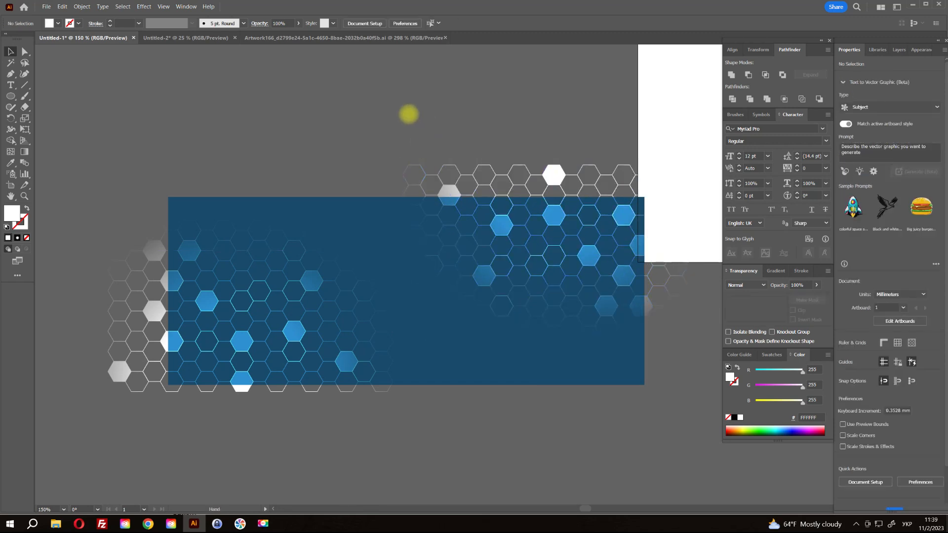
- Move the blue rectangle about 1.5 mm left and 2.2 mm up, and bring a copy of it in front of both hexagon groups
{"action": "left_click_drag", "start_coordinate": [425, 123], "coordinate": [373, 92]}
{"action": "left_click_drag", "start_coordinate": [330, 190], "coordinate": [326, 186]}
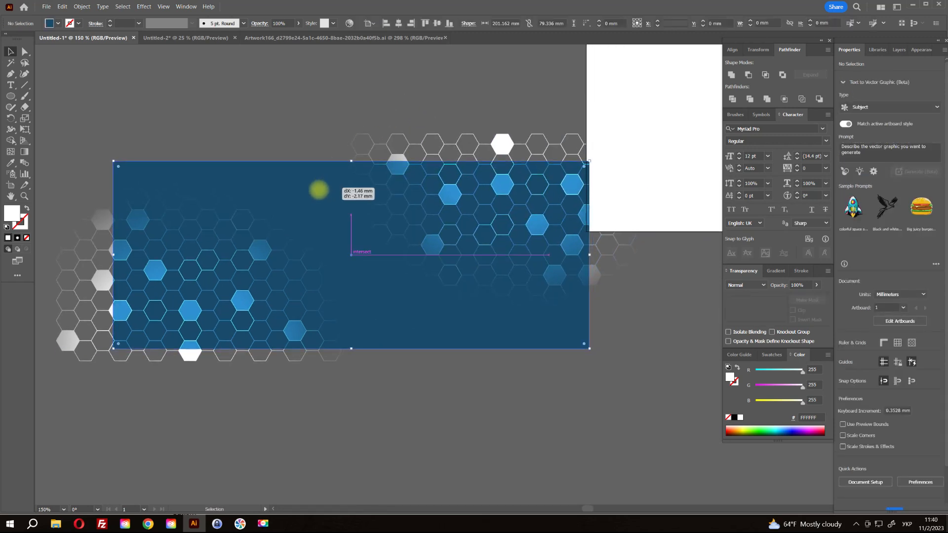
{"action": "key", "text": "ctrl+shift+]"}
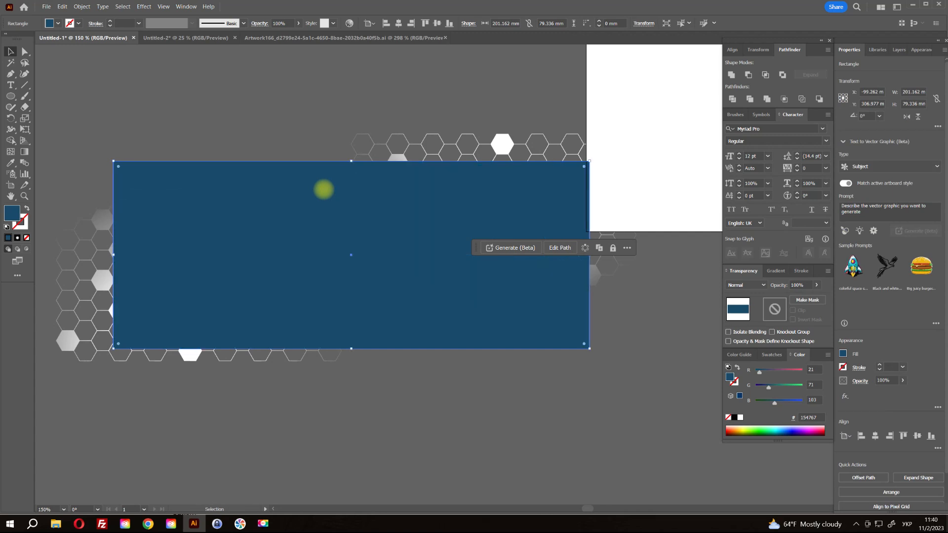
- Select both hexagon groups together with the front rectangle and make a clipping mask that trims the hexagons to the rectangle's edges
{"action": "left_click", "coordinate": [396, 158], "text": "shift"}
{"action": "left_click", "coordinate": [119, 279], "text": "shift"}
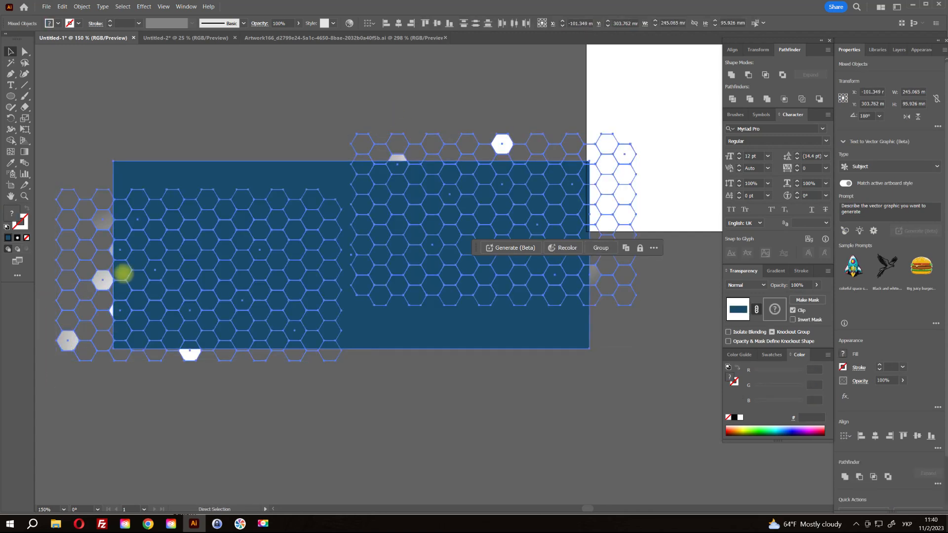
{"action": "key", "text": "ctrl+7"}
{"action": "left_click", "coordinate": [306, 113]}
{"action": "left_click_drag", "start_coordinate": [339, 108], "coordinate": [370, 129]}
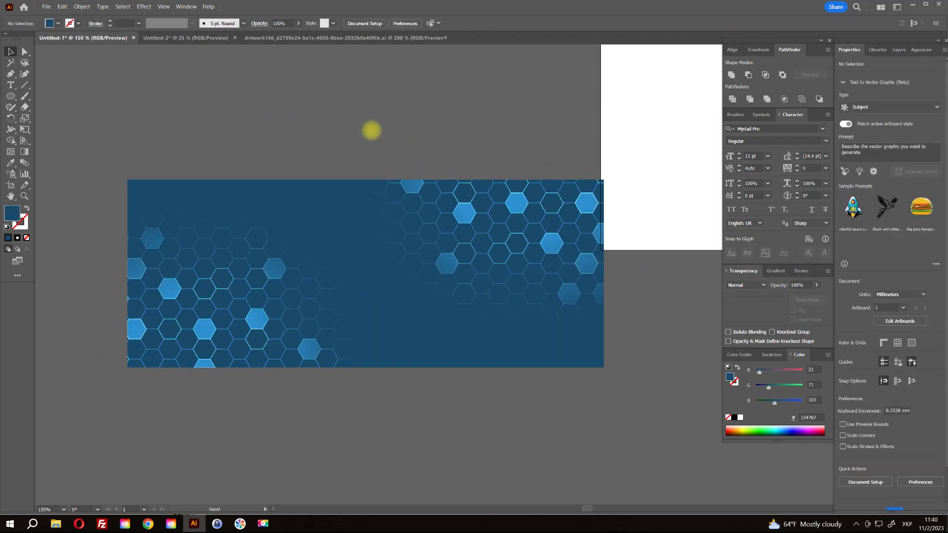
{"action": "scroll", "coordinate": [360, 282], "scroll_direction": "up", "scroll_amount": 1}
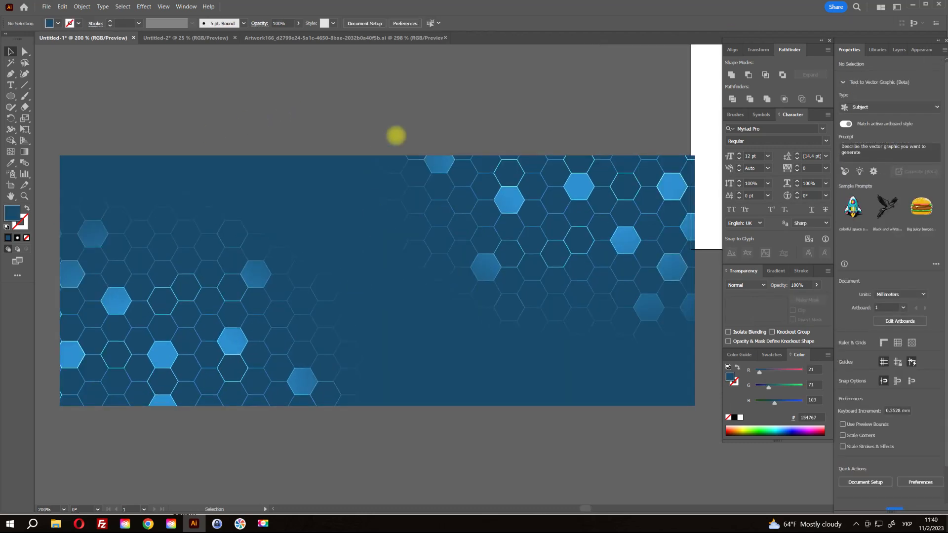